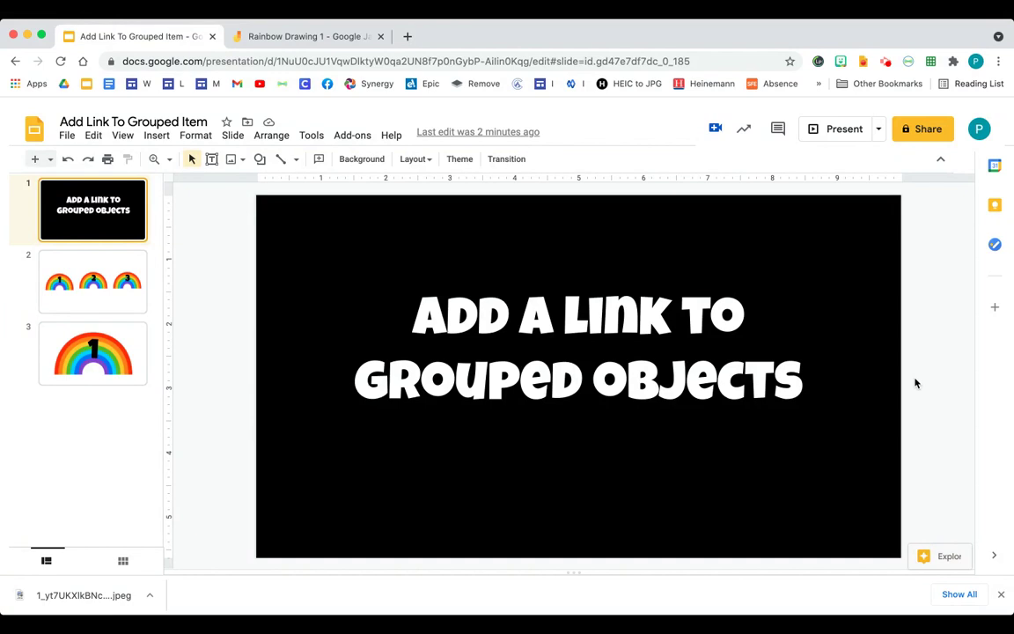
# - On slide 2, link the numeral 1 on the first rainbow to the copied Rainbow Drawing 1 URL
pyautogui.click(104, 266)
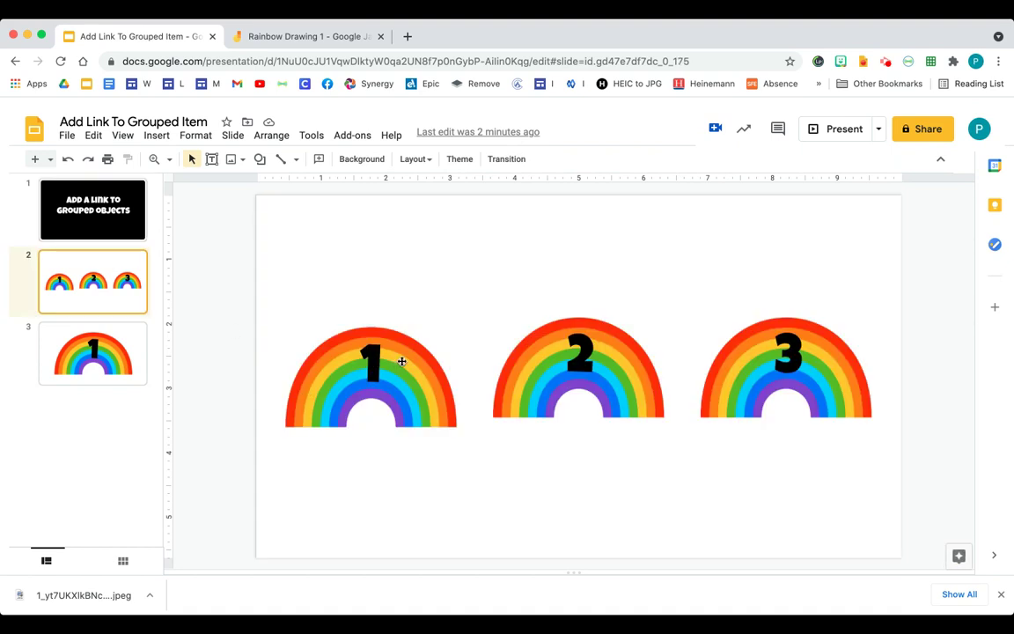
pyautogui.click(401, 361)
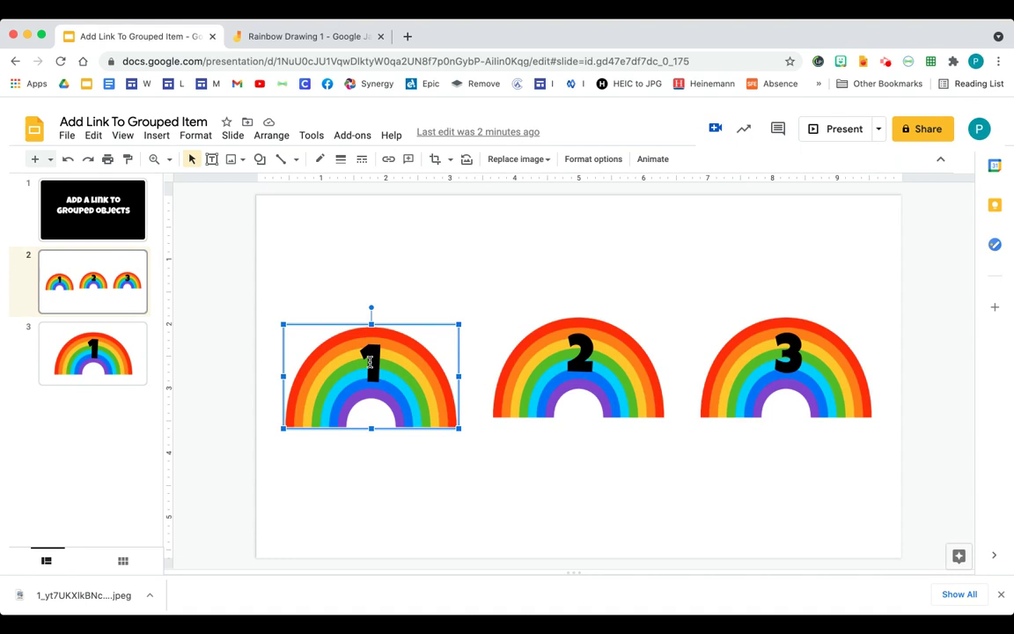
pyautogui.click(370, 361)
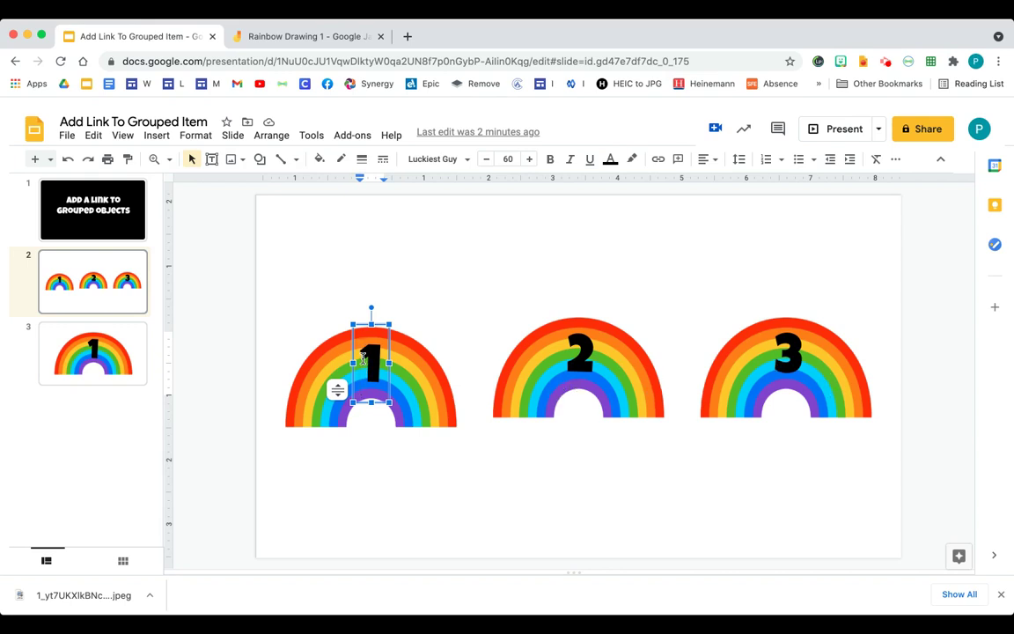
pyautogui.moveTo(363, 357); pyautogui.dragTo(378, 357)
pyautogui.click(656, 162)
pyautogui.press('super+v')
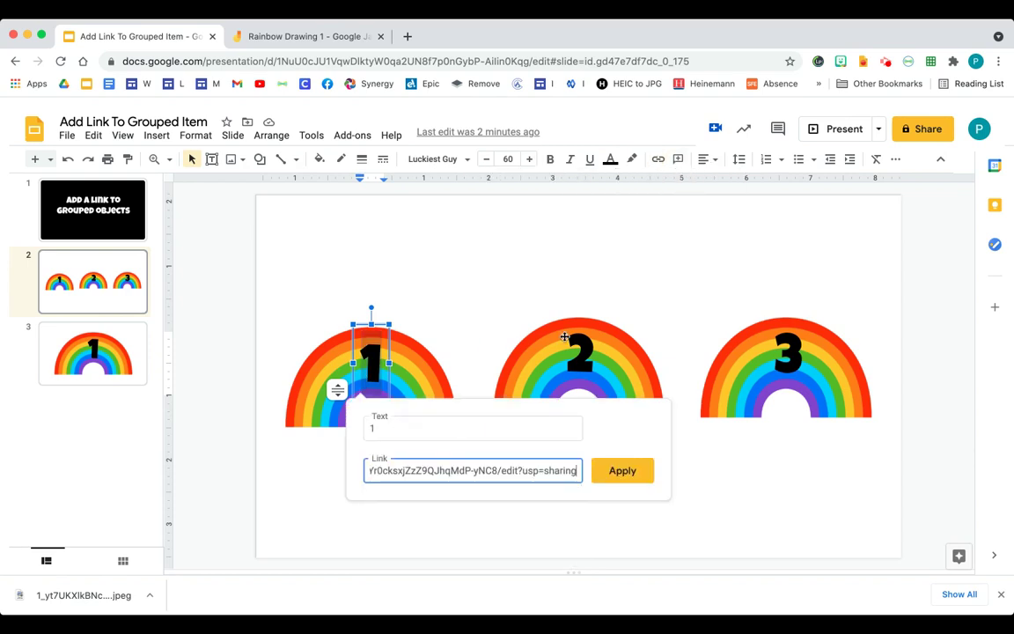
pyautogui.press('Return')
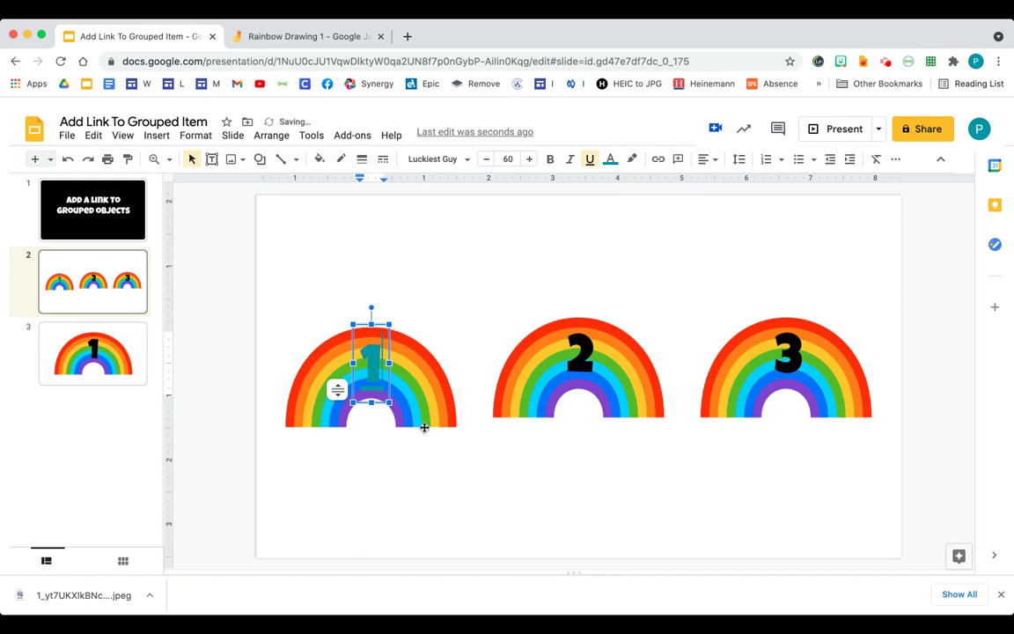
# - Link the first rainbow image itself to the same copied Rainbow Drawing 1 URL
pyautogui.click(421, 423)
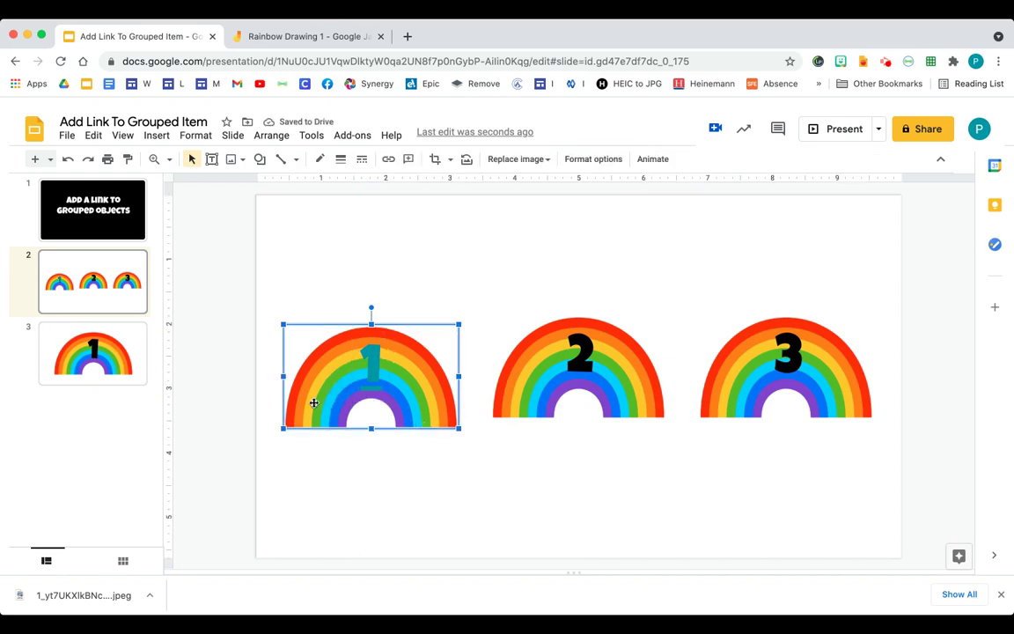
pyautogui.click(388, 159)
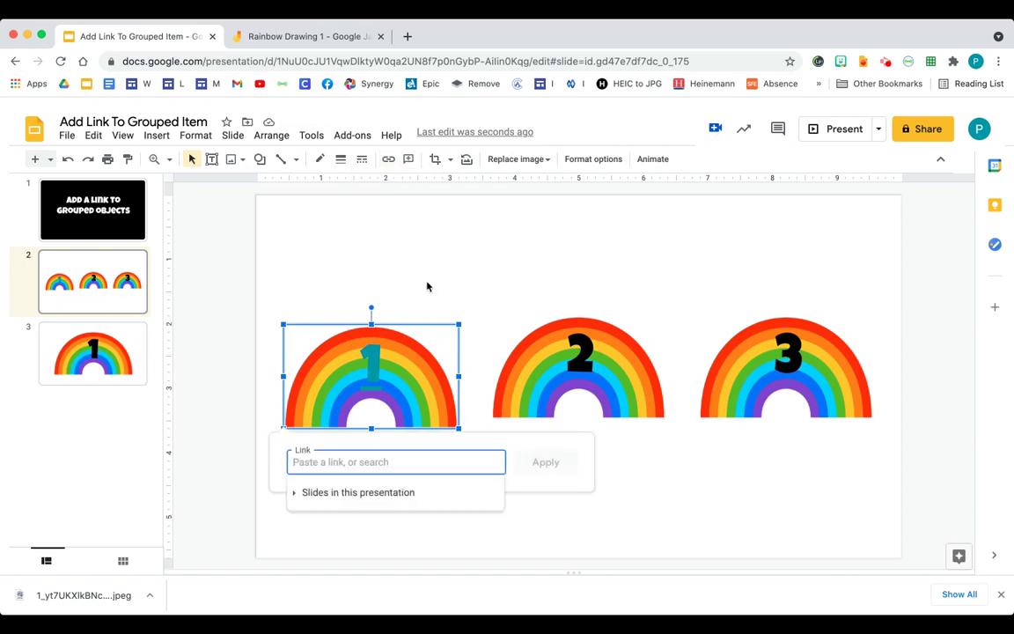
pyautogui.press('super+v')
pyautogui.press('Return')
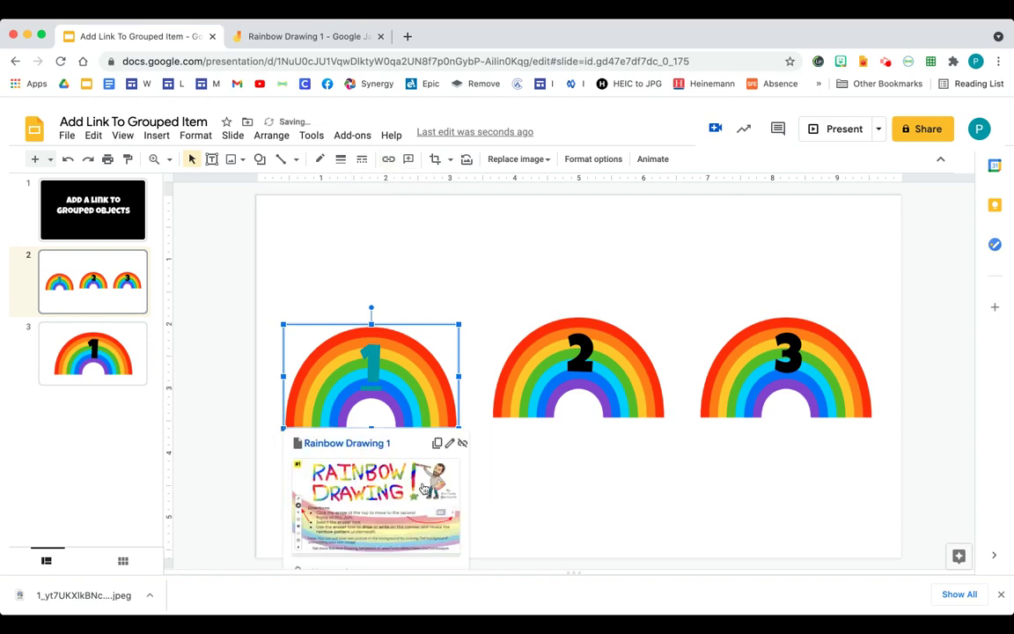
pyautogui.click(513, 500)
pyautogui.click(412, 405)
pyautogui.click(488, 480)
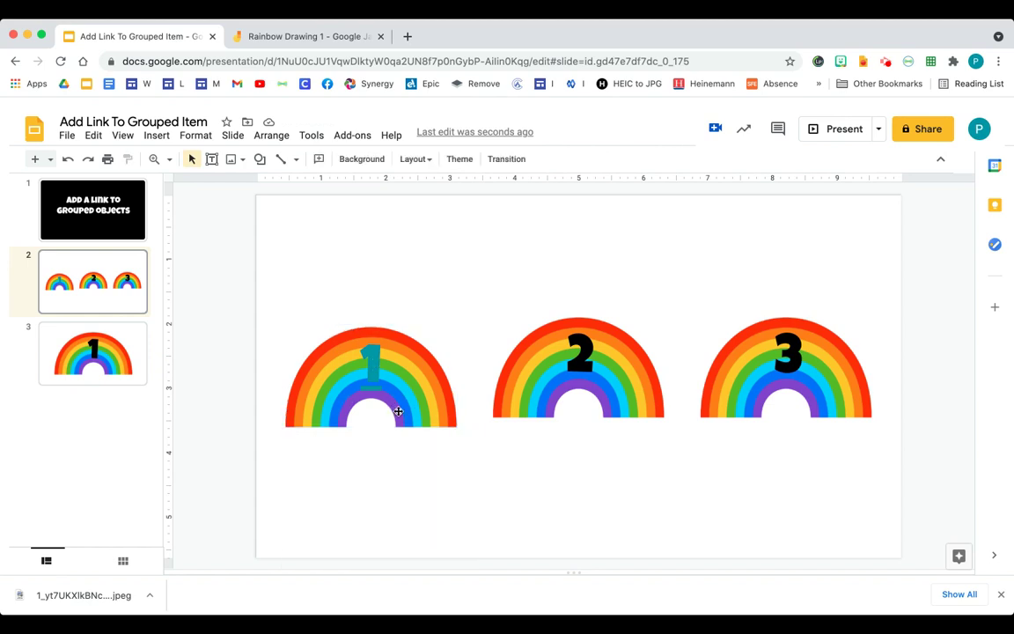
# - Move the first rainbow image together with its numeral level with the other two rainbows
pyautogui.click(439, 419)
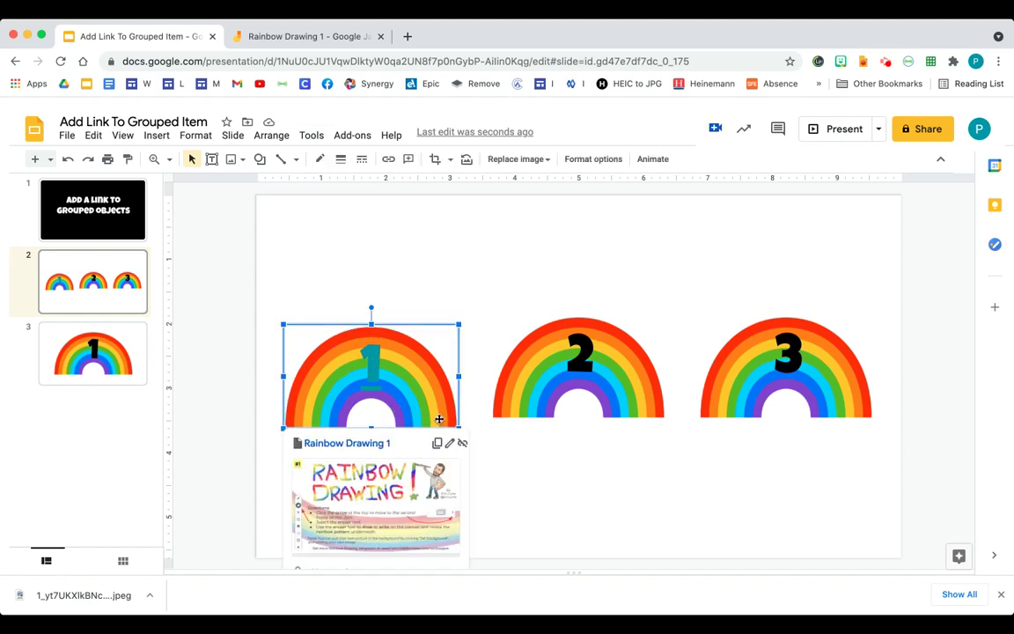
pyautogui.click(372, 357)
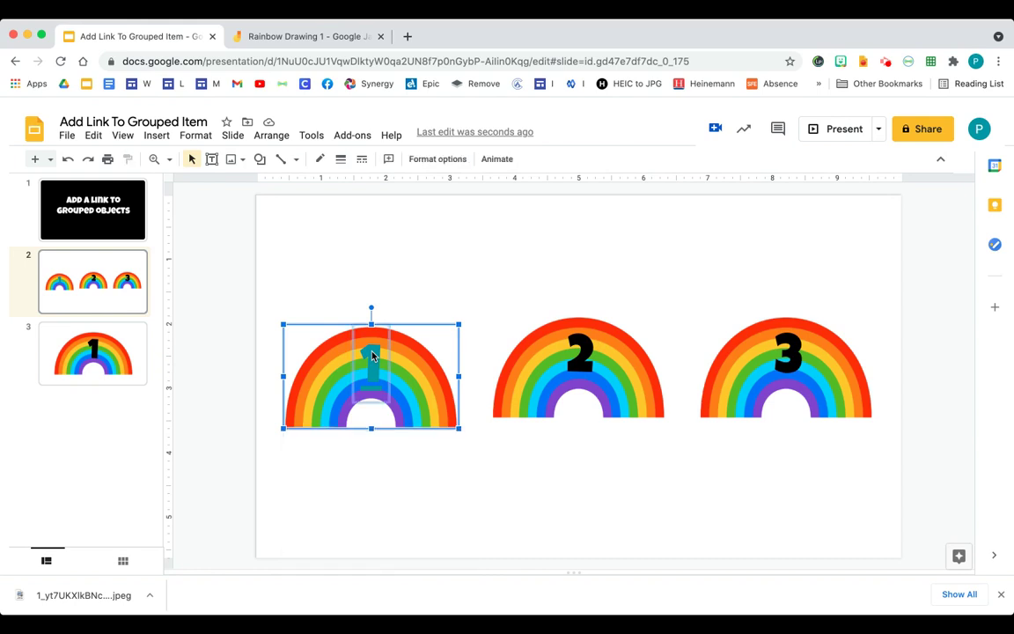
pyautogui.moveTo(405, 362)
pyautogui.mouseDown()
pyautogui.moveTo(504, 235)
pyautogui.moveTo(378, 280)
pyautogui.moveTo(412, 359)
pyautogui.mouseUp()
# - Group the first rainbow image with its numeral 1
pyautogui.click(313, 282)
pyautogui.moveTo(283, 288); pyautogui.dragTo(468, 443)
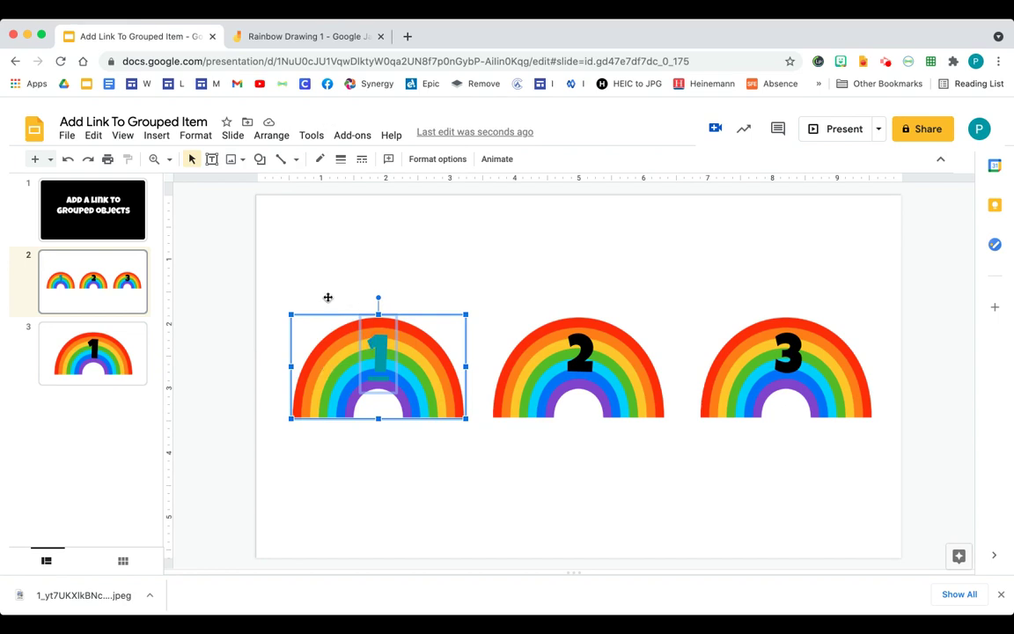
pyautogui.click(273, 136)
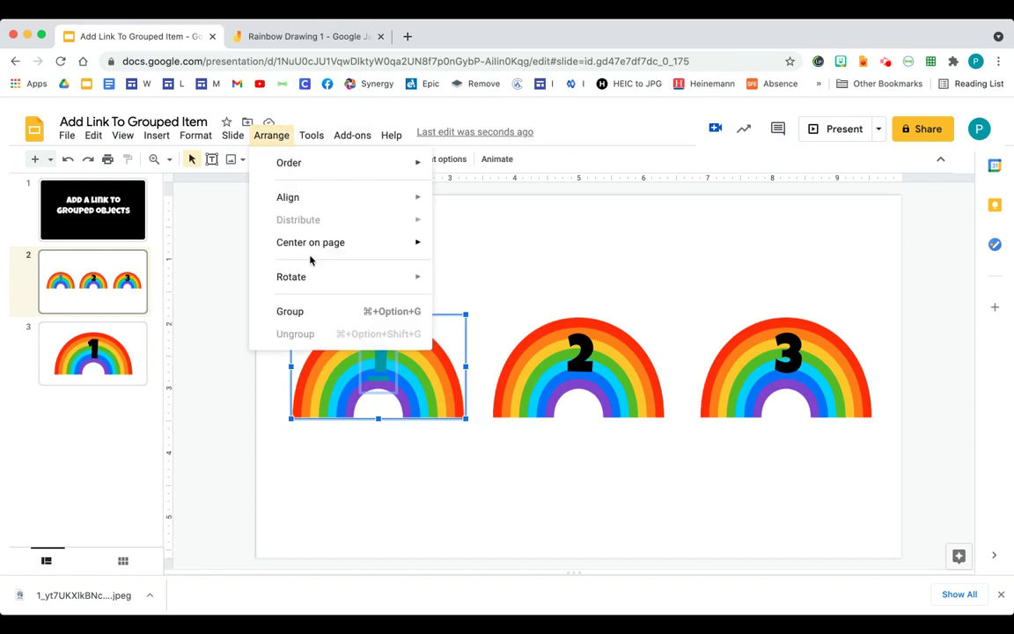
pyautogui.click(381, 313)
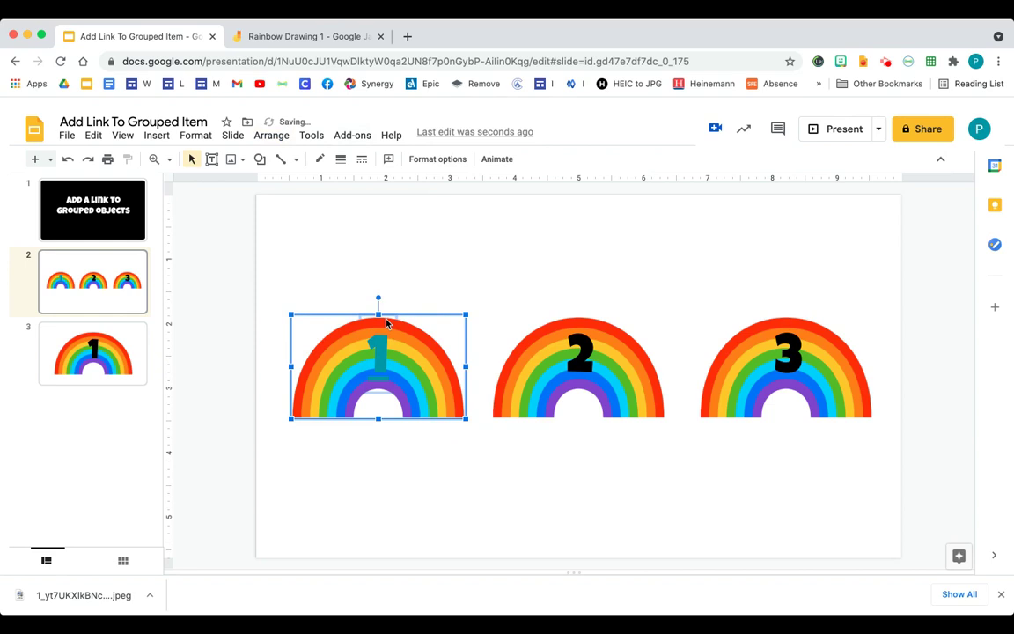
# - Shift the grouped first rainbow slightly left, keeping it level with the other rainbows
pyautogui.click(380, 487)
pyautogui.moveTo(423, 399)
pyautogui.mouseDown()
pyautogui.moveTo(530, 255)
pyautogui.moveTo(693, 288)
pyautogui.moveTo(675, 516)
pyautogui.moveTo(483, 425)
pyautogui.moveTo(426, 382)
pyautogui.mouseUp()
pyautogui.press('Escape')
pyautogui.click(416, 490)
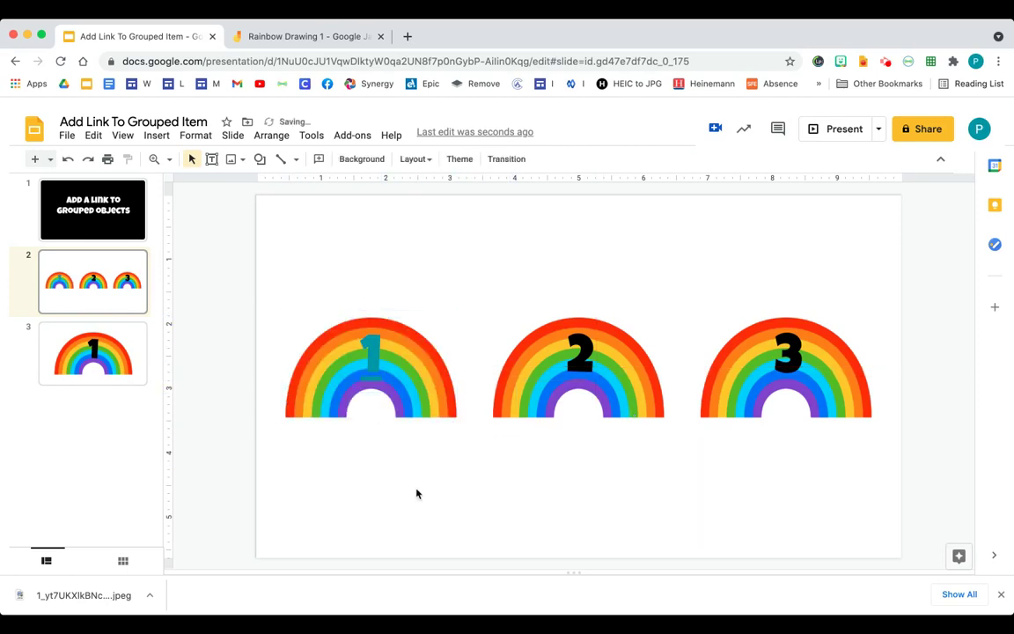
# - Check the link attached to the numeral 1 inside the grouped first rainbow
pyautogui.doubleClick(370, 352)
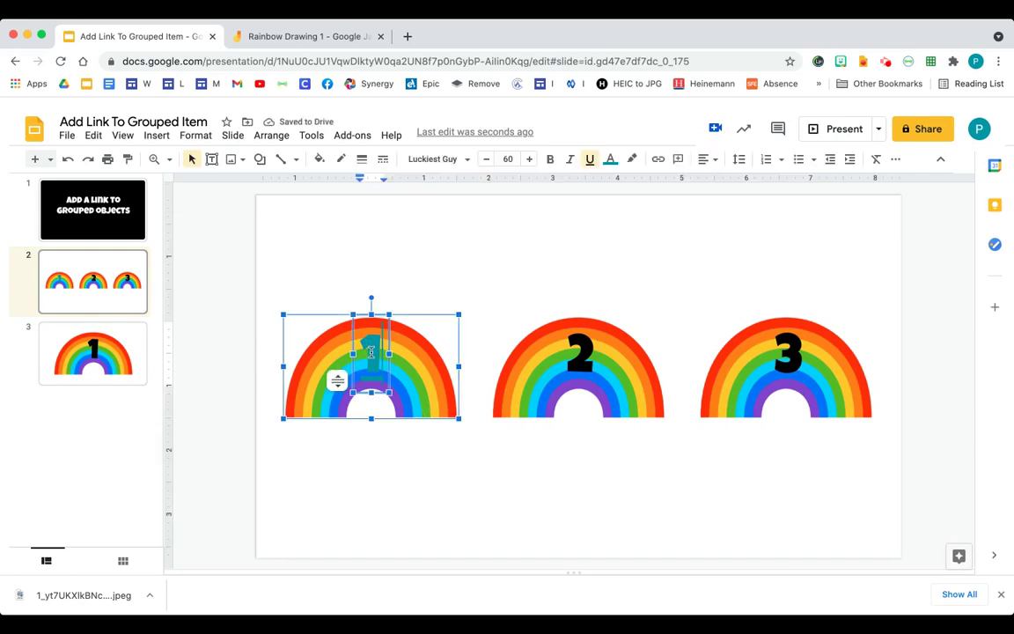
pyautogui.doubleClick(371, 352)
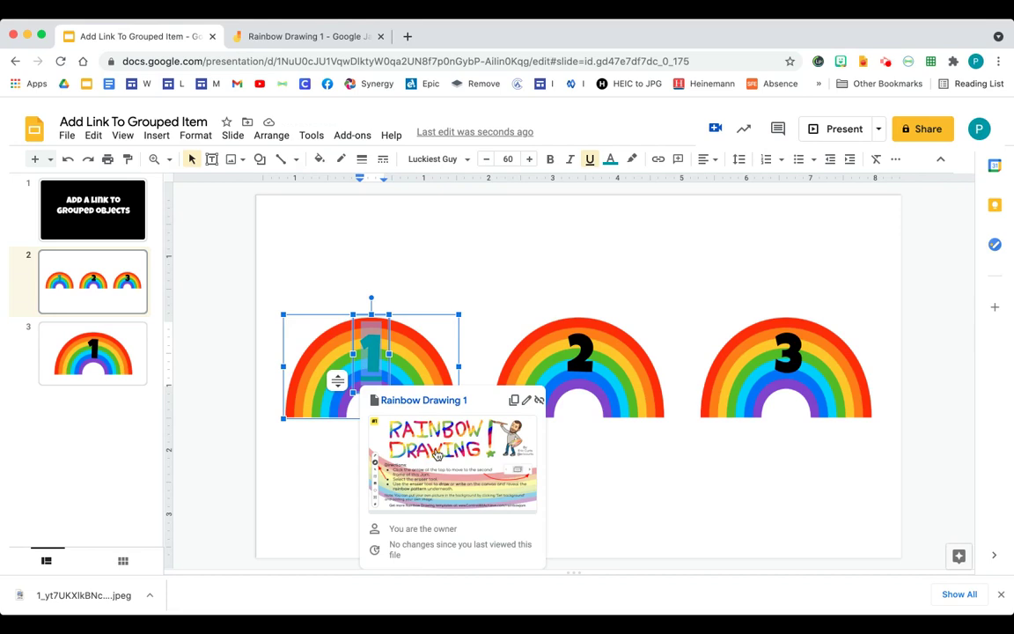
pyautogui.click(471, 276)
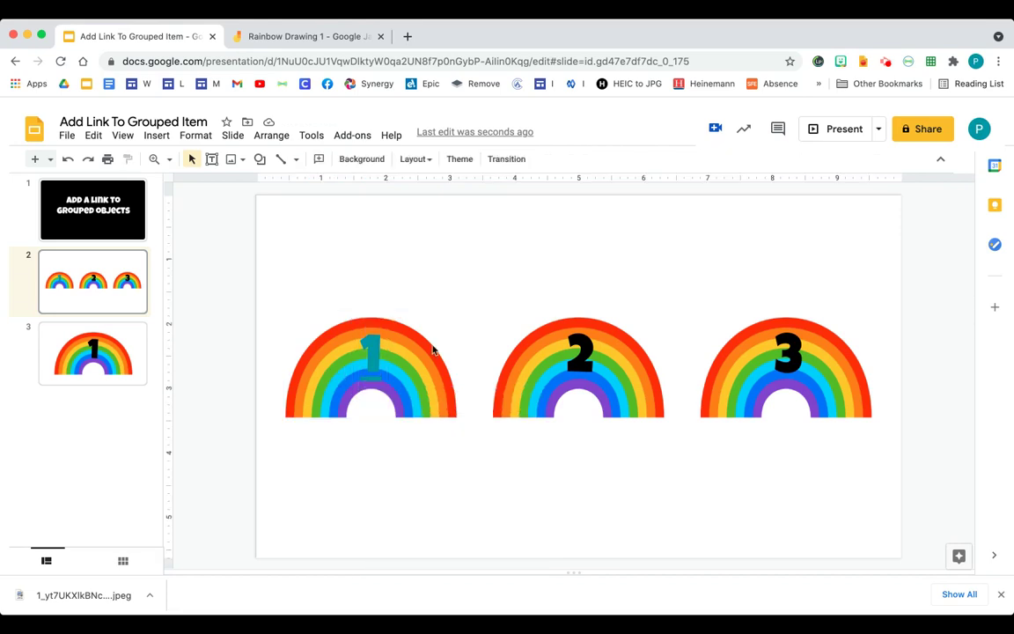
# - Check whether the rainbow image inside the group still offers its link
pyautogui.click(437, 409)
pyautogui.doubleClick(436, 410)
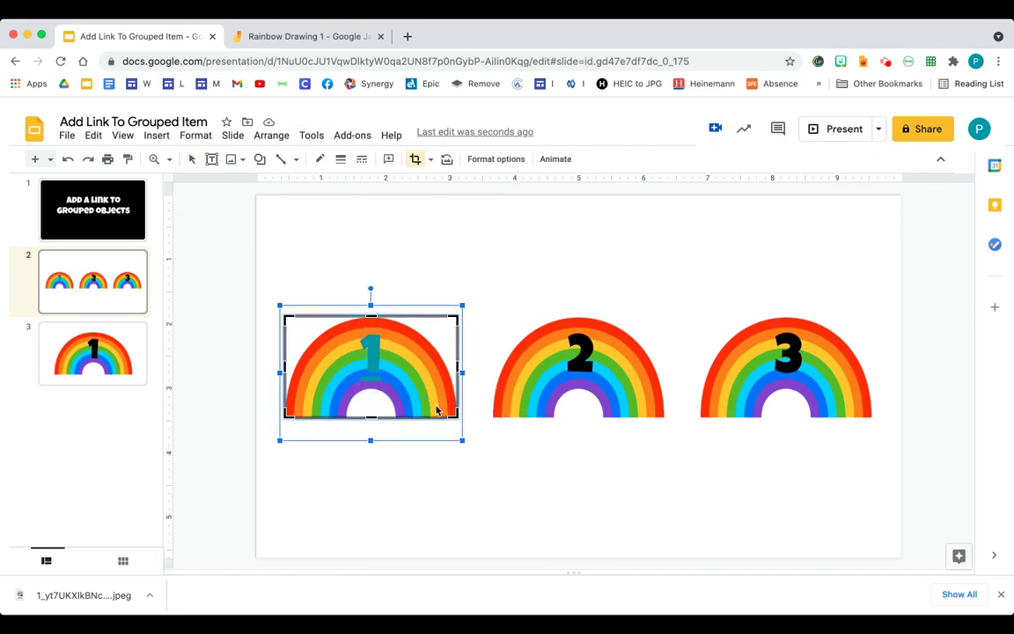
pyautogui.click(430, 409)
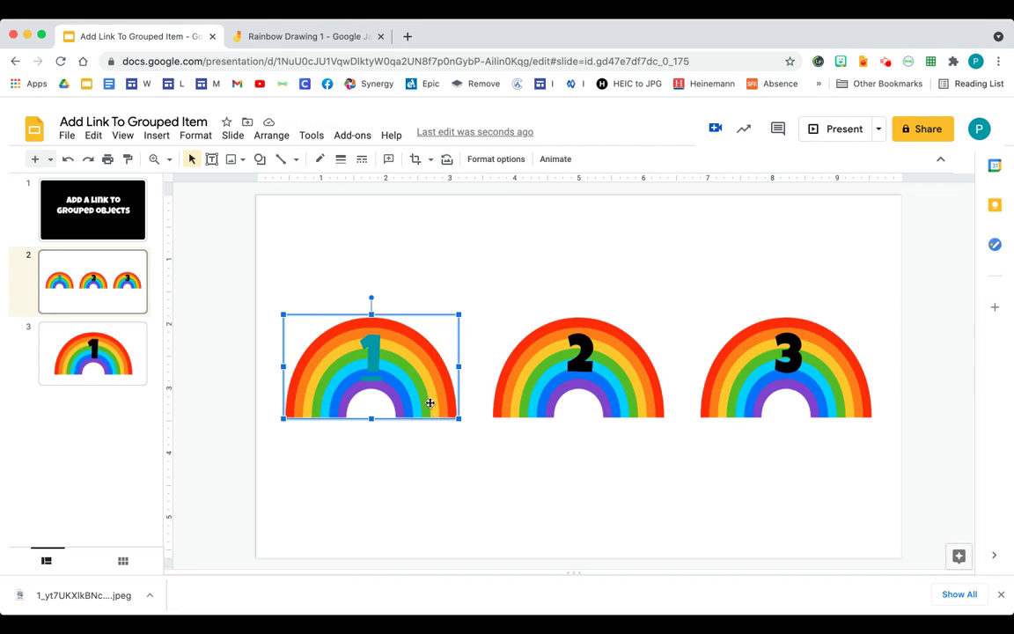
pyautogui.doubleClick(431, 408)
pyautogui.click(431, 407)
# - Ungroup the first rainbow image and its numeral 1
pyautogui.click(375, 348)
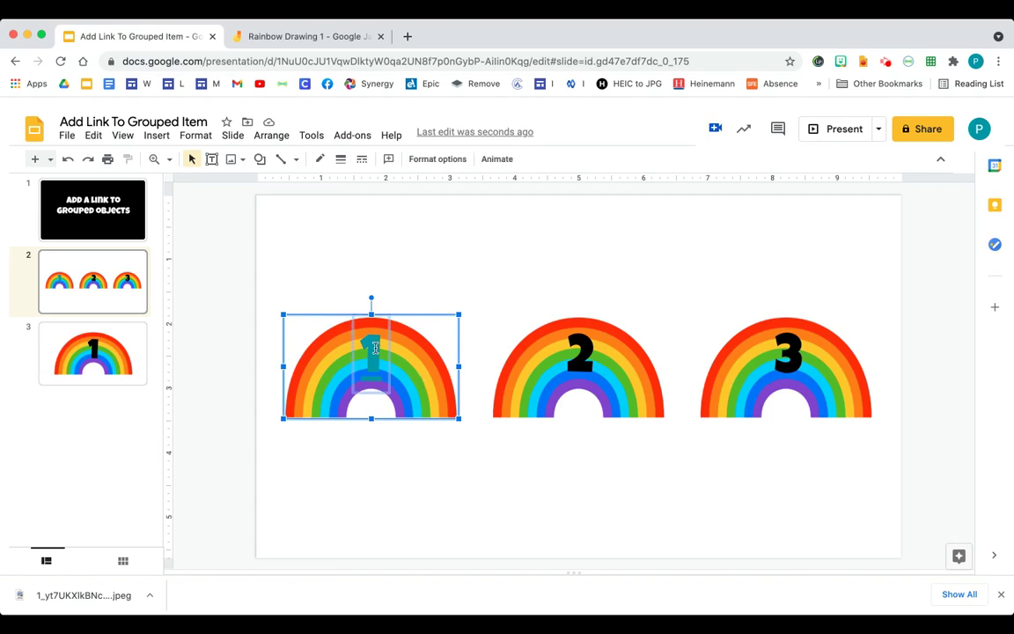
pyautogui.click(283, 138)
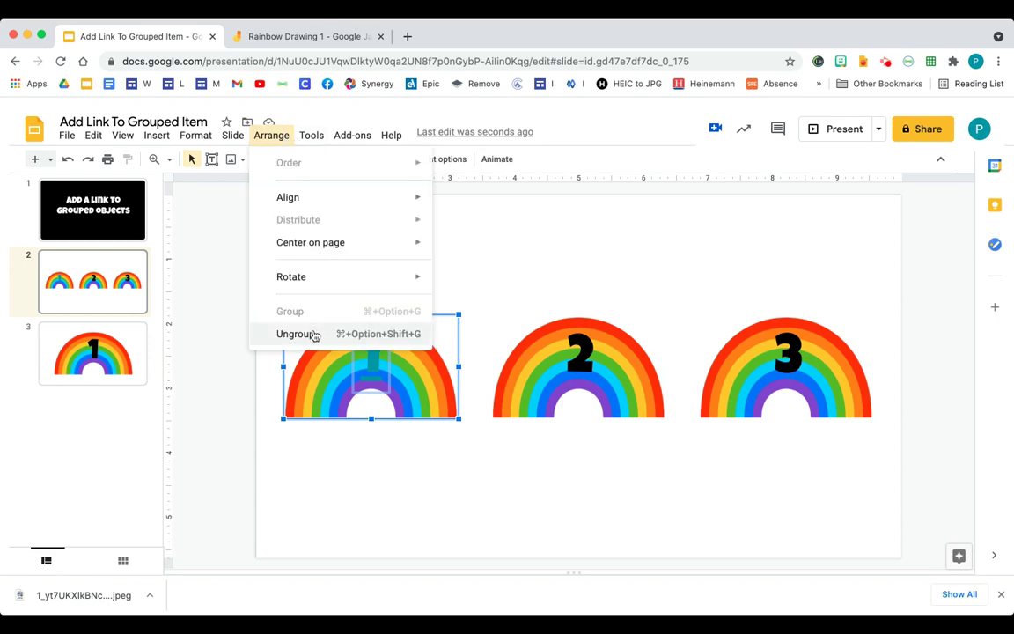
pyautogui.click(313, 336)
pyautogui.click(391, 448)
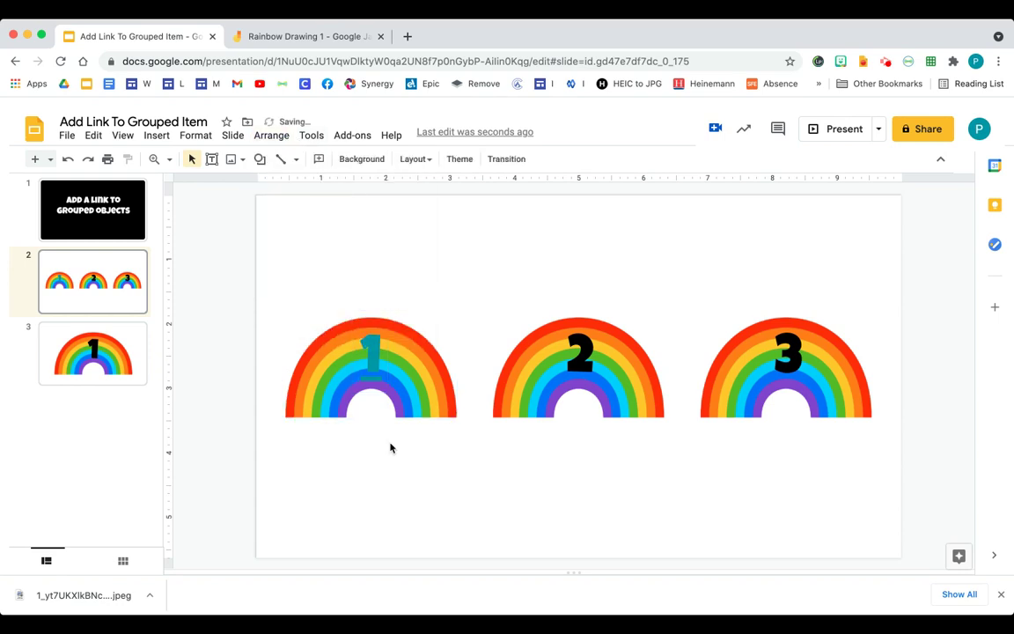
# - Move the first rainbow image away from its numeral and return it behind the numeral
pyautogui.click(385, 367)
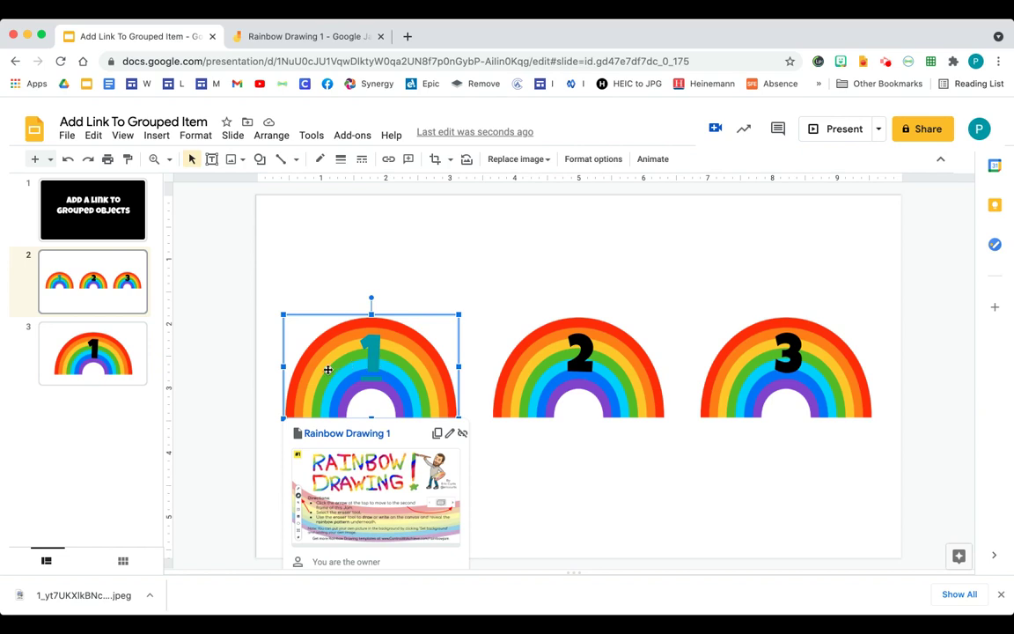
pyautogui.moveTo(327, 370); pyautogui.dragTo(478, 257)
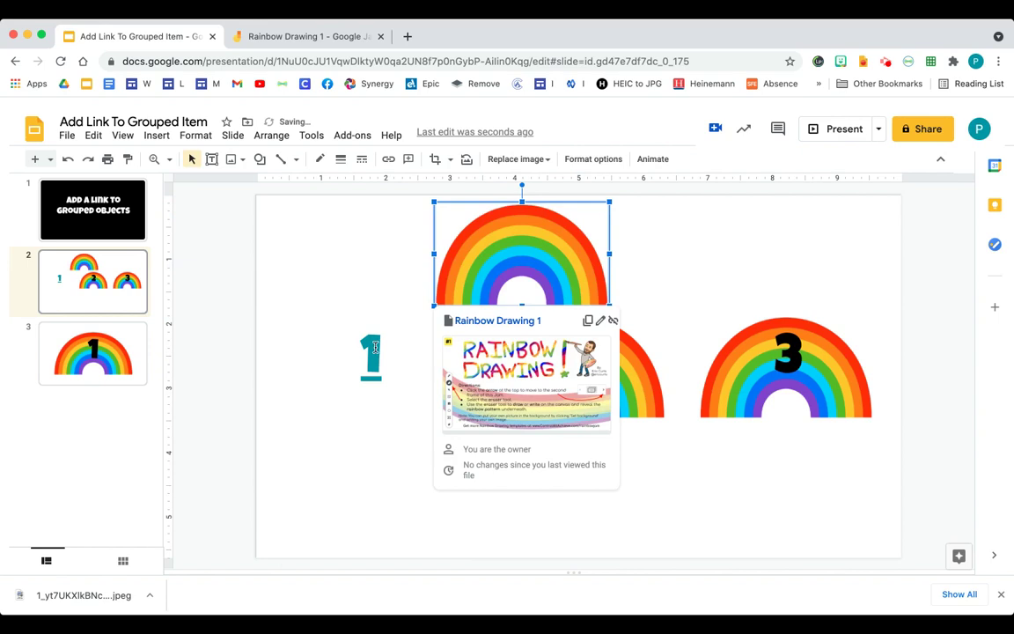
pyautogui.moveTo(375, 347); pyautogui.dragTo(416, 353)
pyautogui.hotkey('ctrl', 'z')
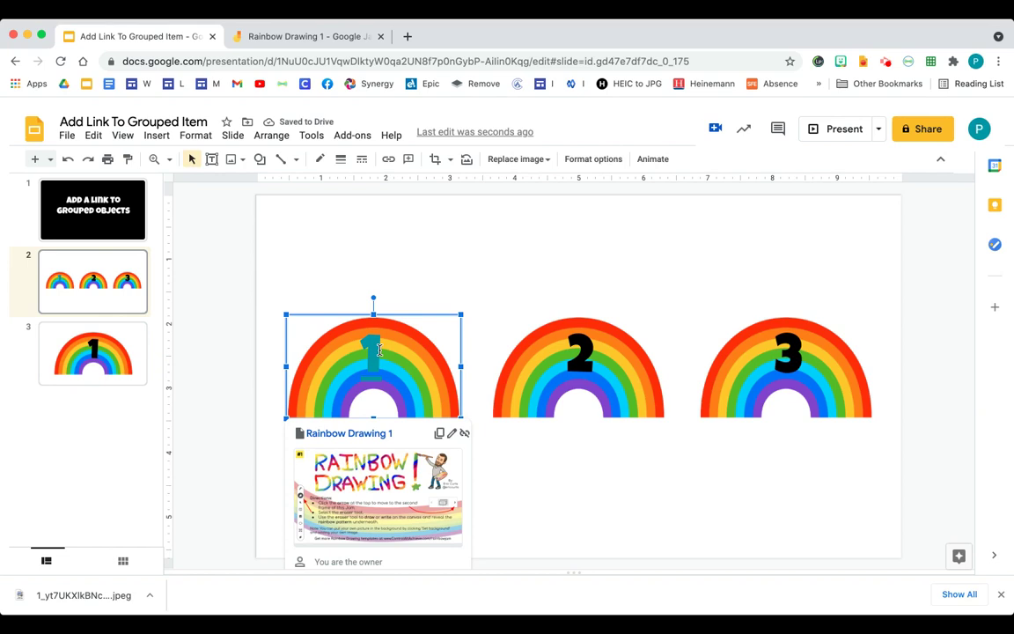
pyautogui.click(506, 443)
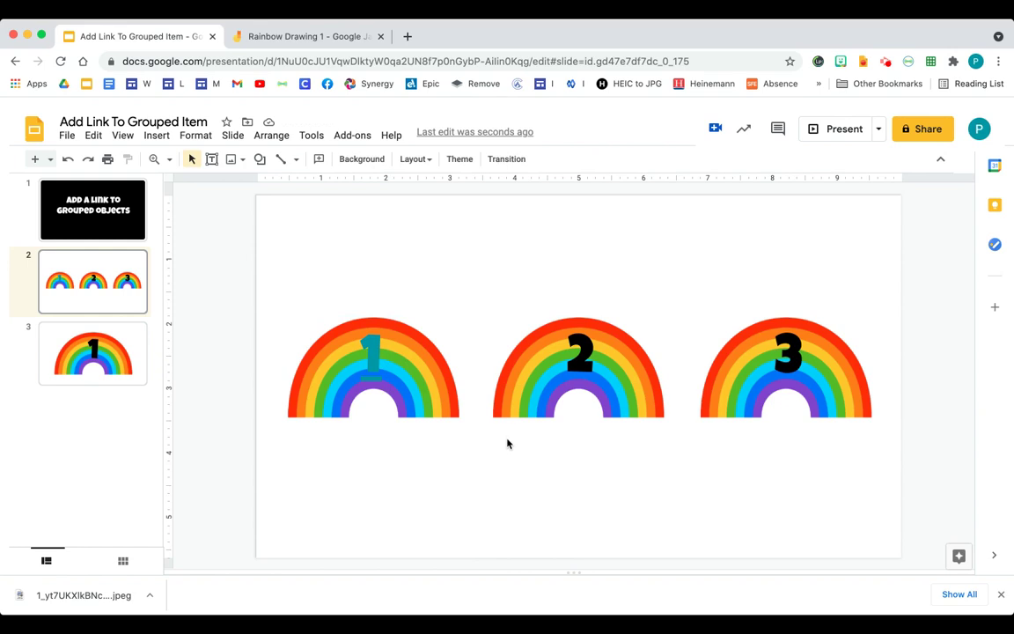
# - Check the link that opens from the second rainbow's image and its numeral 2
pyautogui.click(543, 371)
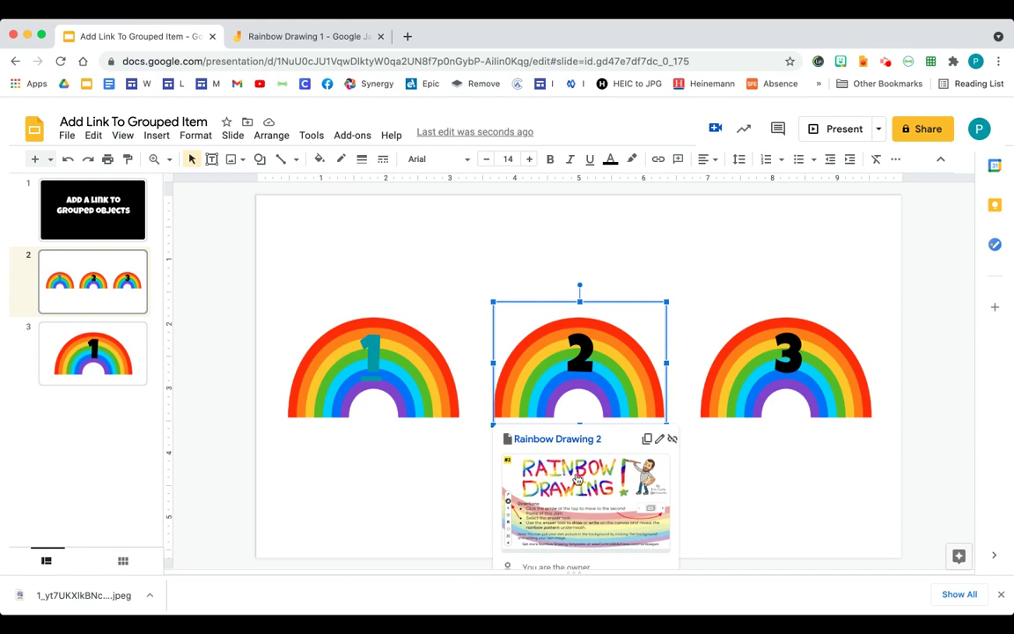
pyautogui.click(581, 353)
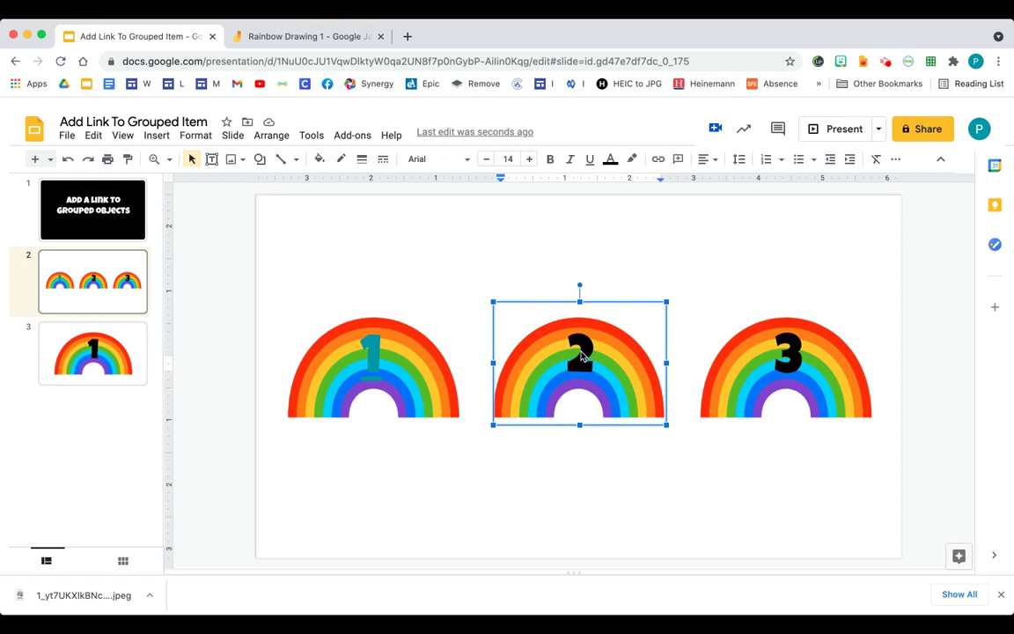
pyautogui.click(566, 272)
pyautogui.click(581, 353)
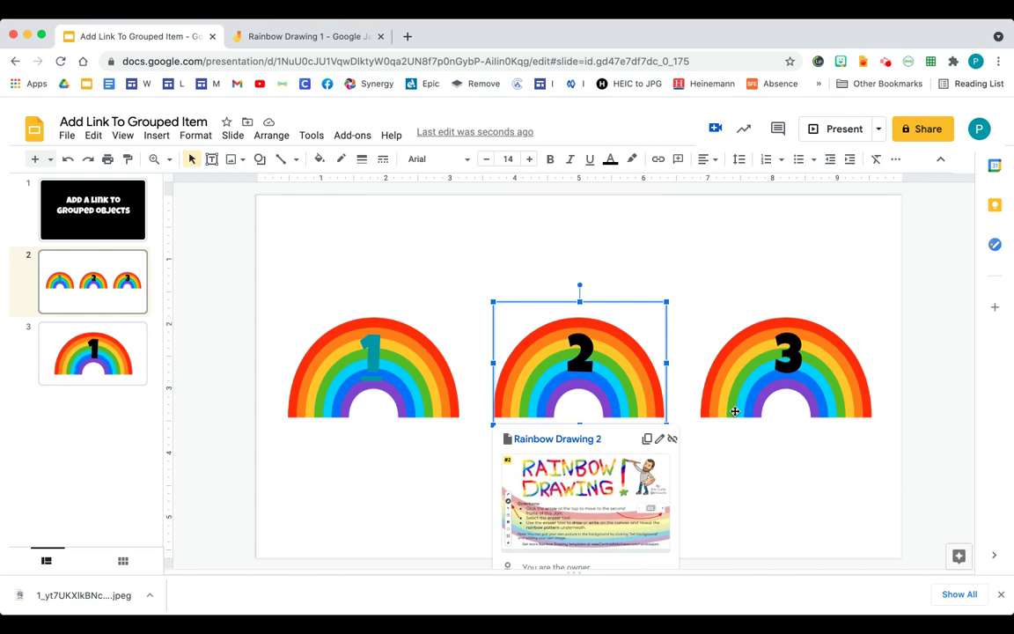
pyautogui.press('Escape')
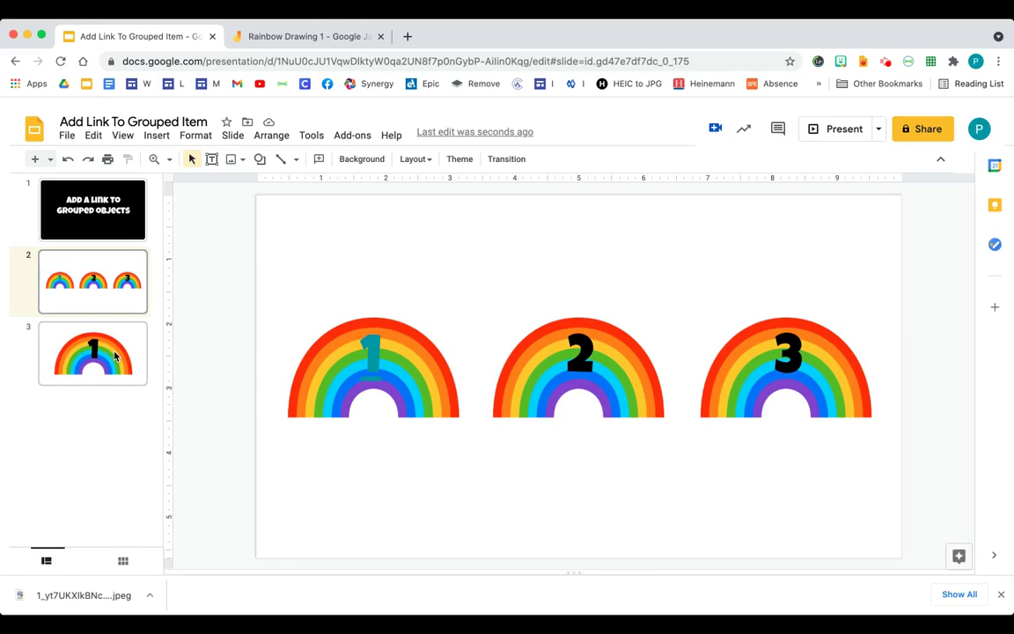
# - Group the large rainbow image and its numeral 1 on slide 3
pyautogui.click(114, 355)
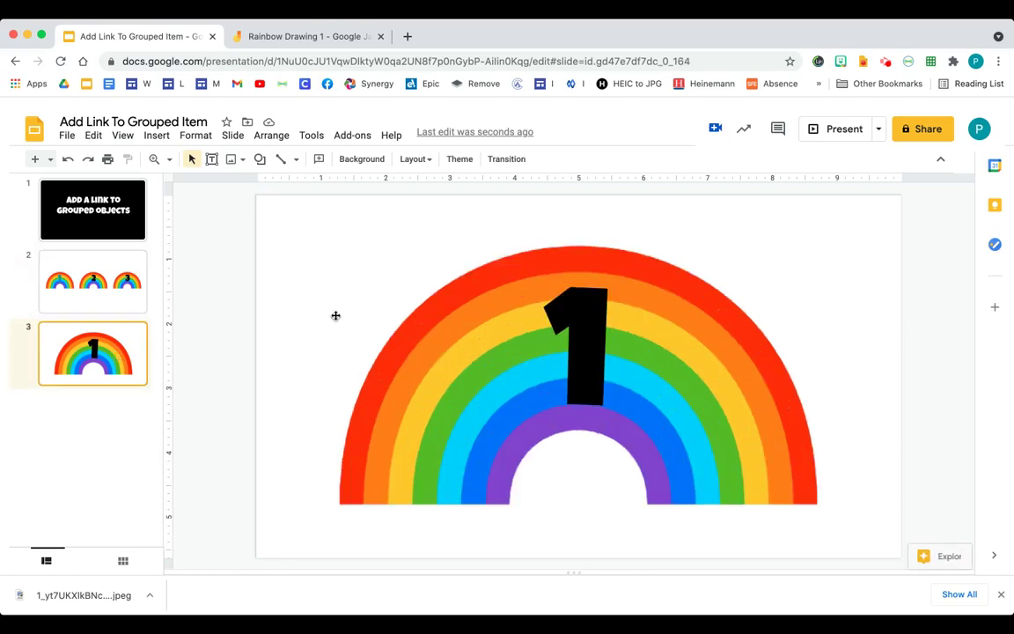
pyautogui.click(581, 350)
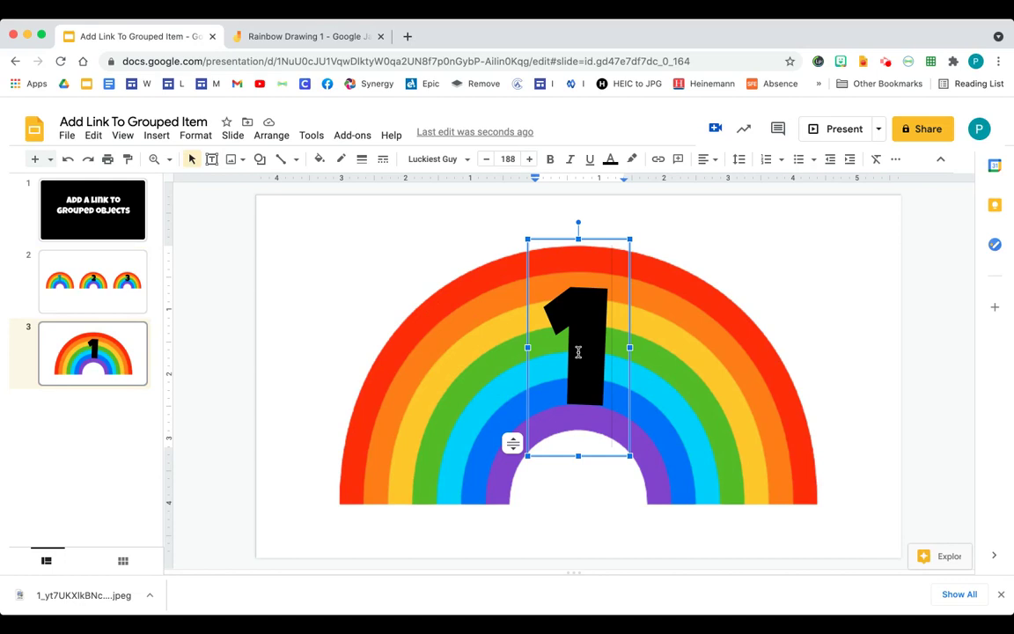
pyautogui.click(423, 365)
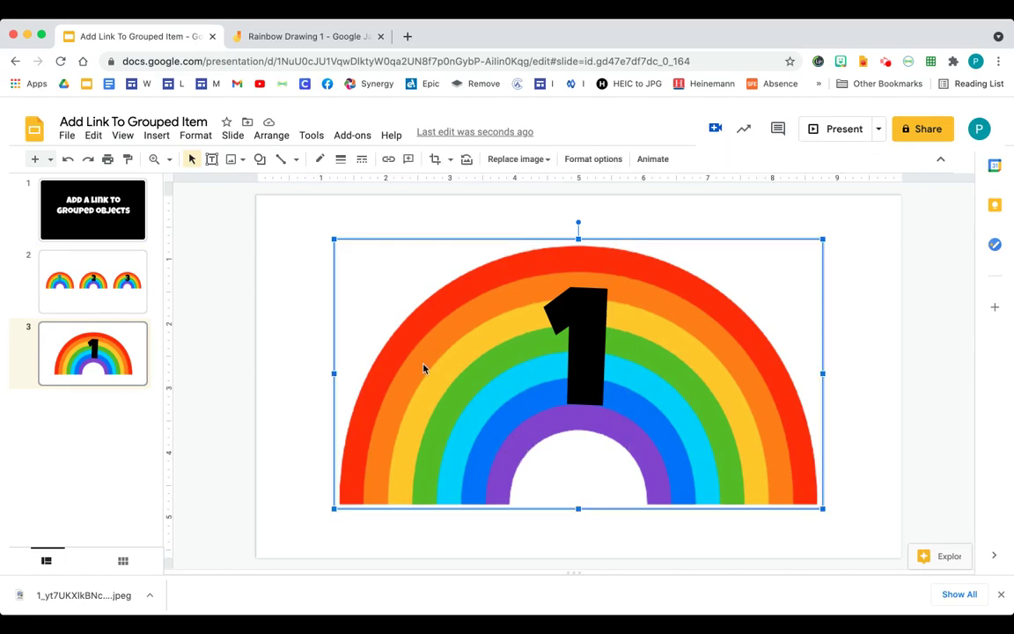
pyautogui.moveTo(286, 228); pyautogui.dragTo(887, 536)
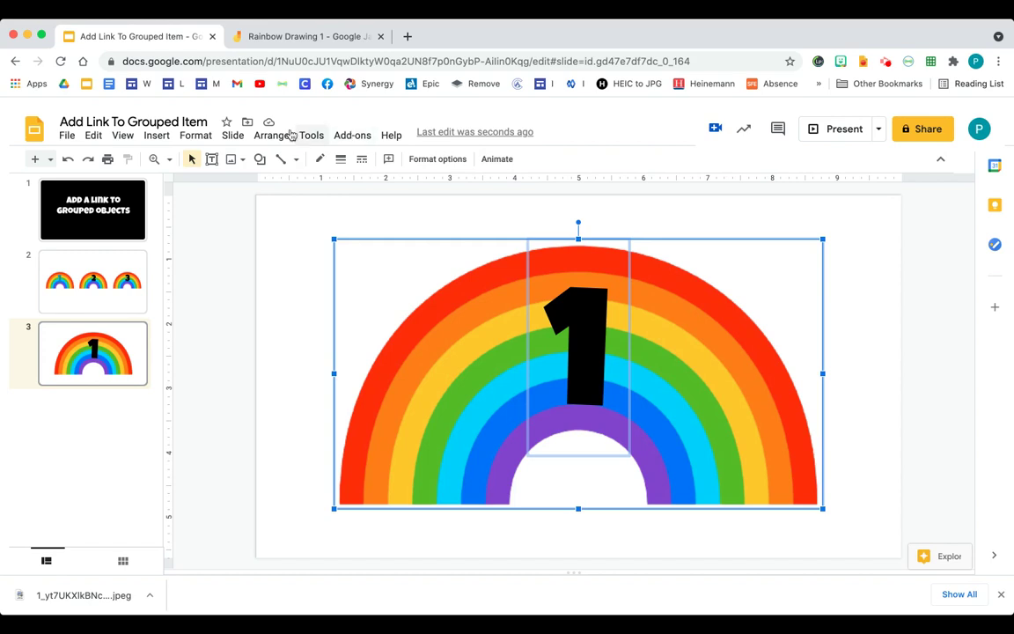
pyautogui.click(257, 136)
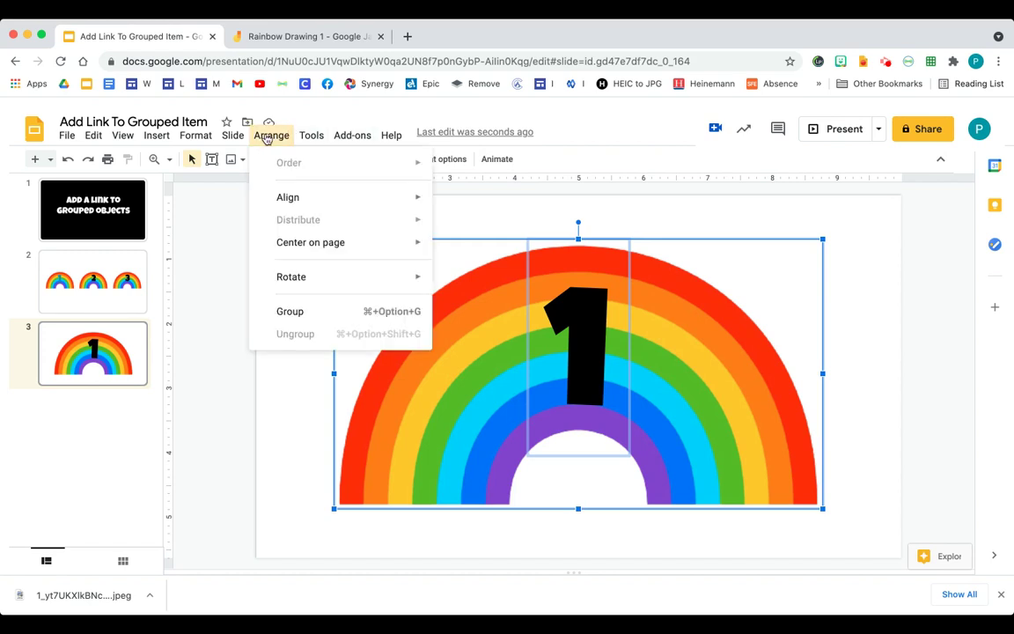
pyautogui.click(295, 314)
pyautogui.click(286, 306)
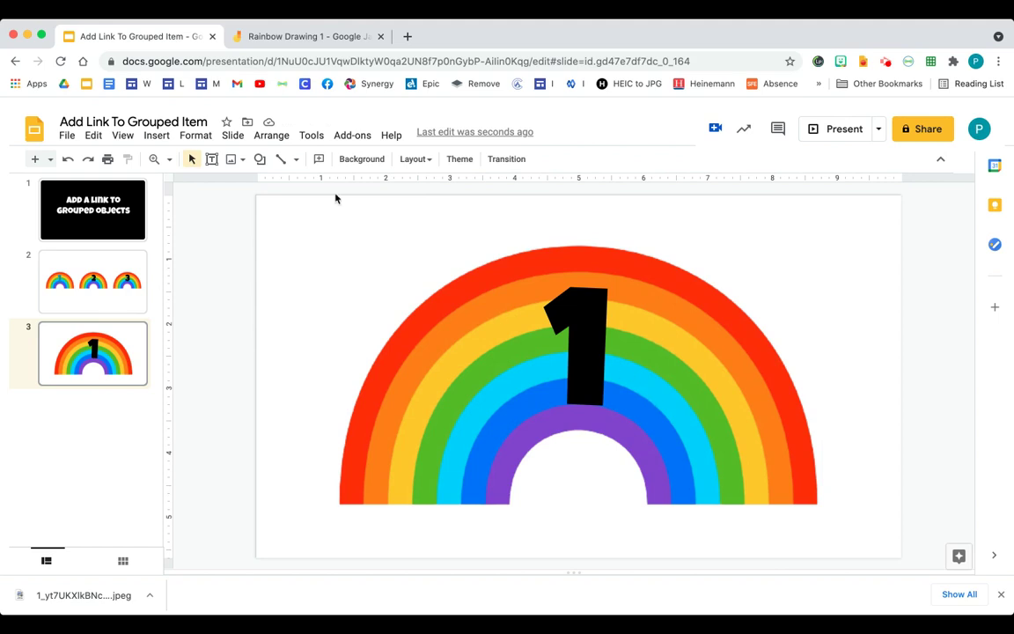
# - Draw a rectangle on slide 3 that completely covers the grouped rainbow and numeral
pyautogui.click(260, 159)
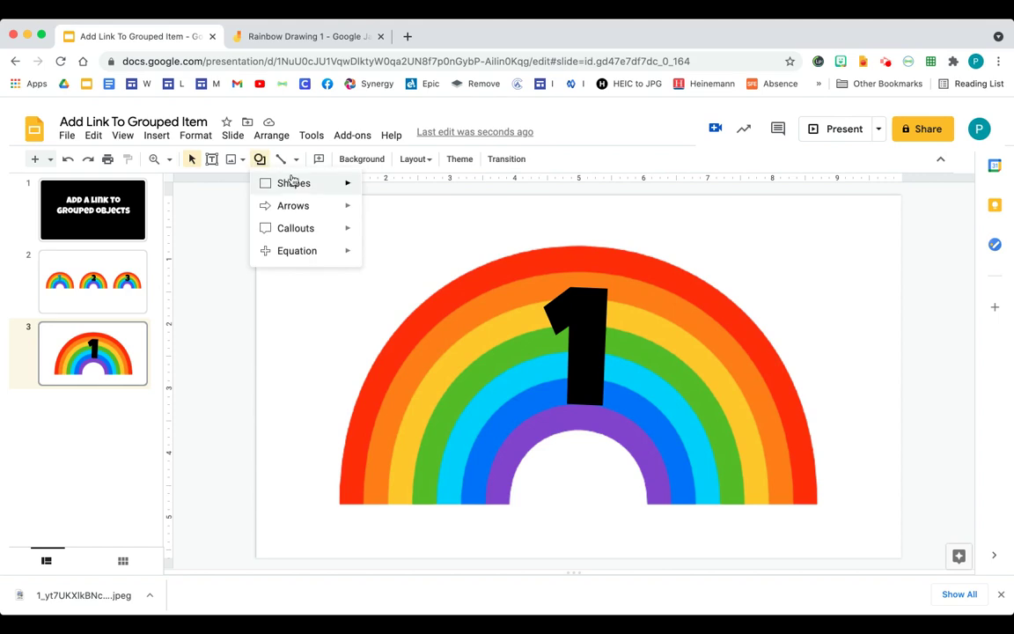
pyautogui.moveTo(296, 183)
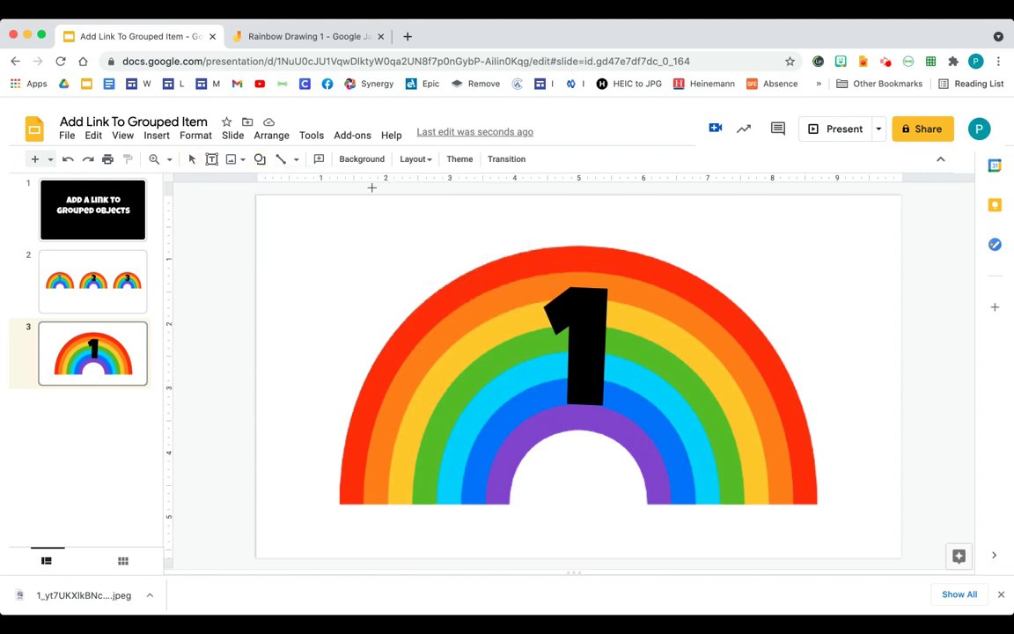
pyautogui.moveTo(327, 221); pyautogui.dragTo(833, 525)
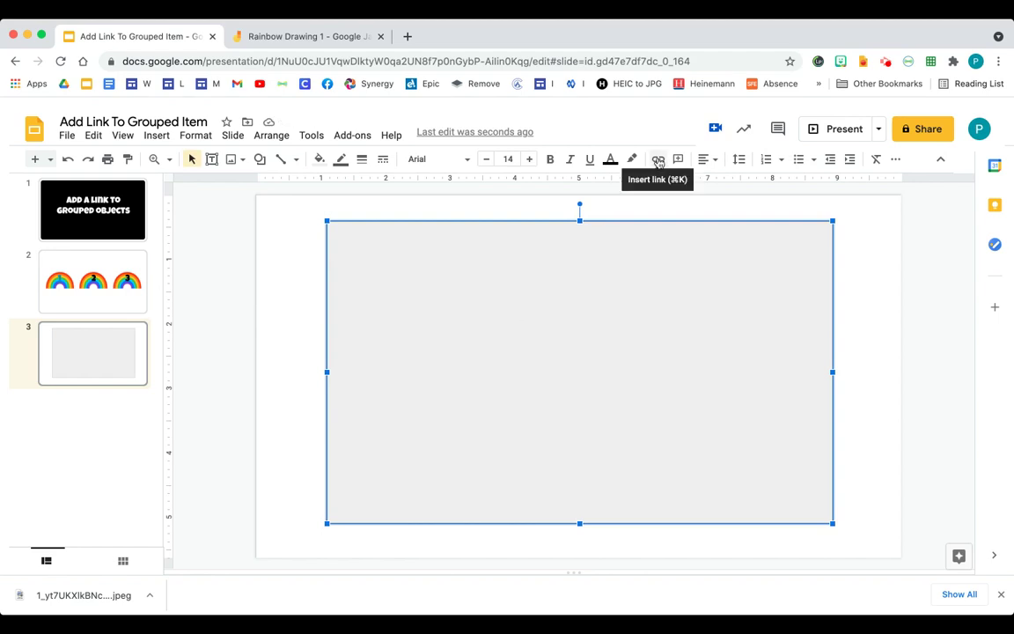
# - Link the covering rectangle to the Rainbow Drawing 1 Jam using the copied address
pyautogui.click(658, 160)
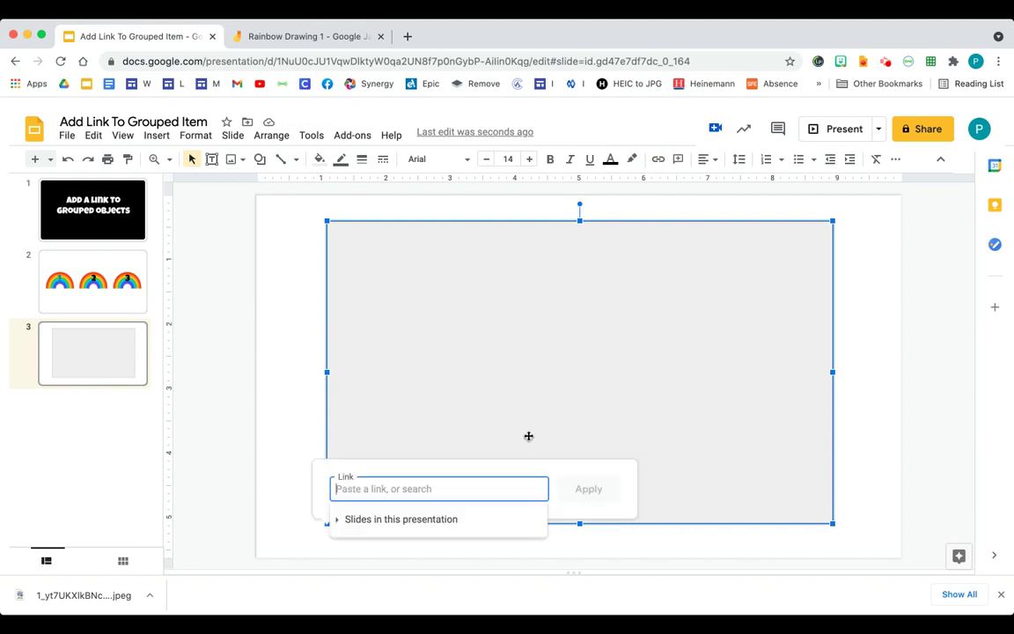
pyautogui.press('super+v')
pyautogui.click(579, 487)
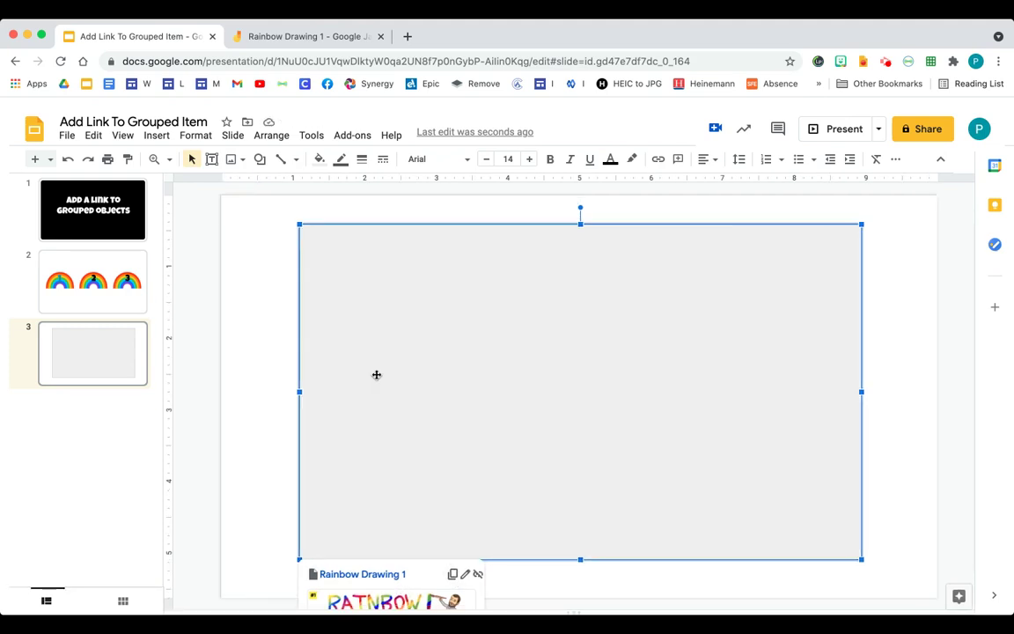
pyautogui.click(271, 381)
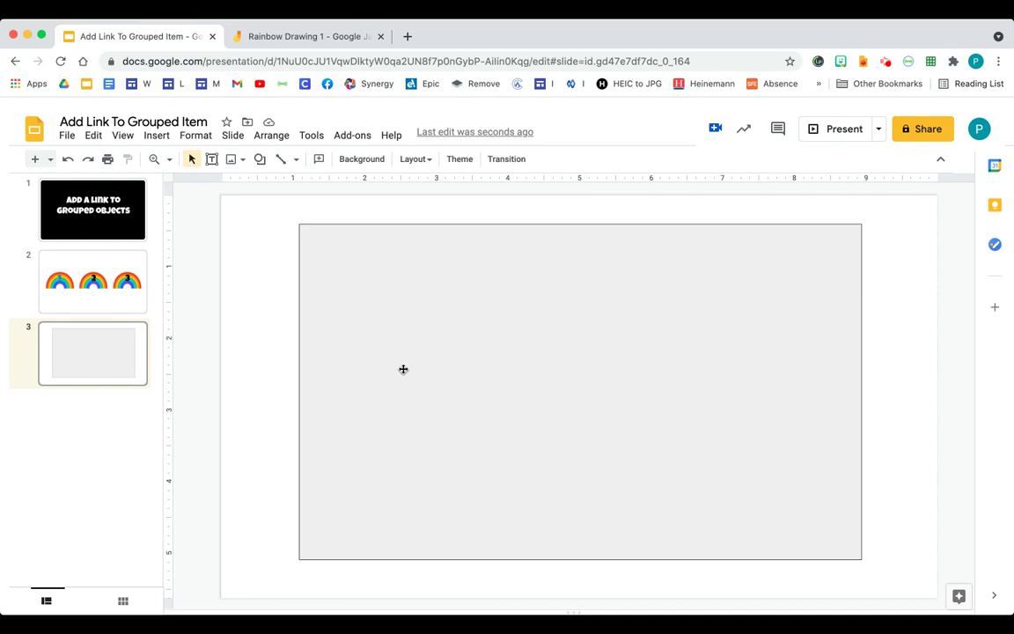
# - Make both the fill and the border of the linked rectangle transparent
pyautogui.click(392, 301)
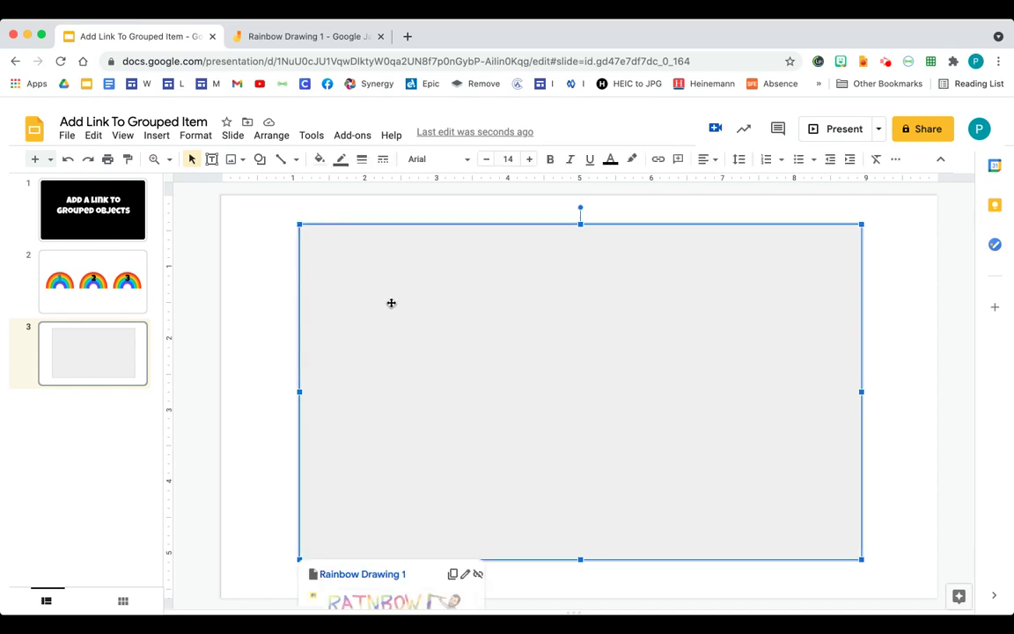
pyautogui.click(320, 161)
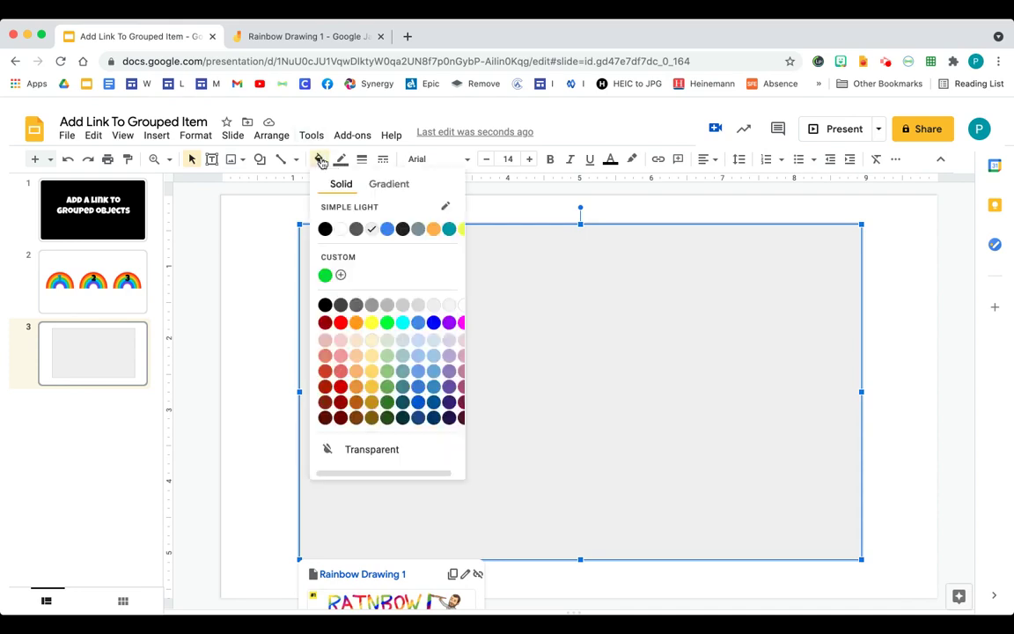
pyautogui.click(345, 448)
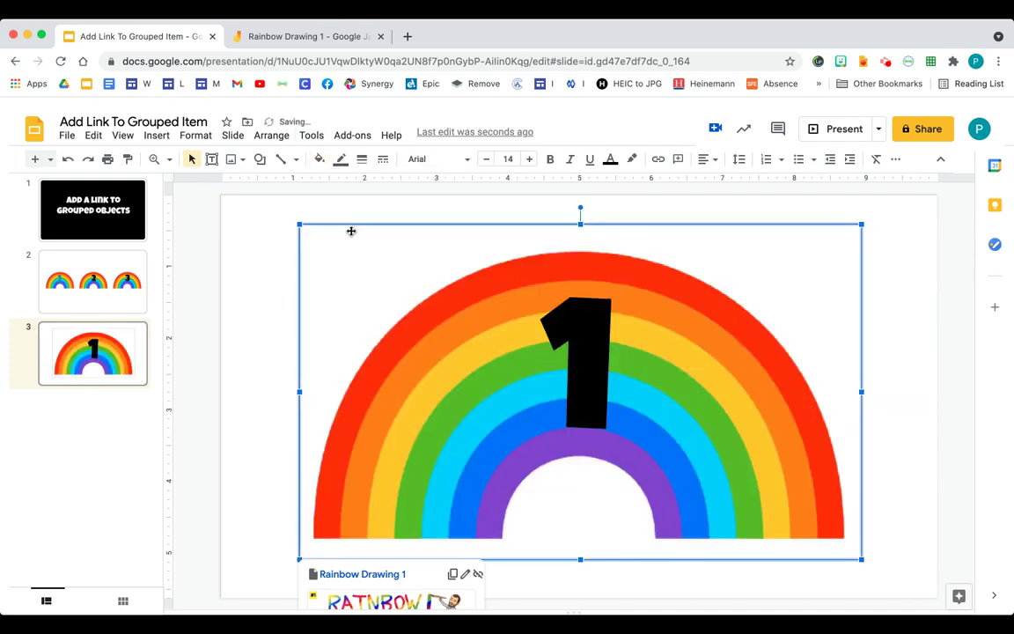
pyautogui.click(341, 160)
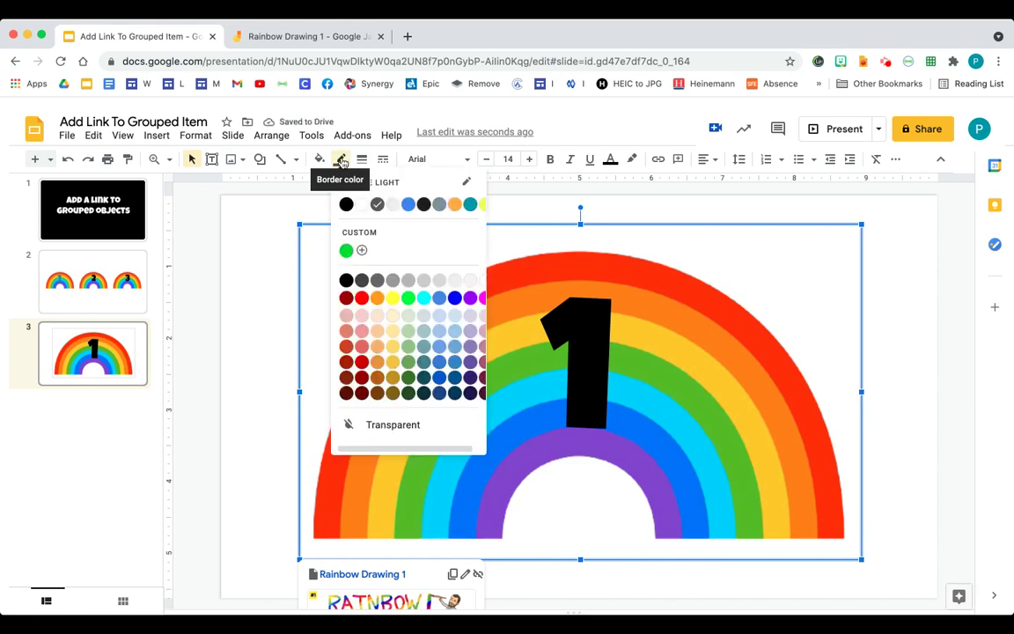
pyautogui.click(389, 424)
pyautogui.click(253, 363)
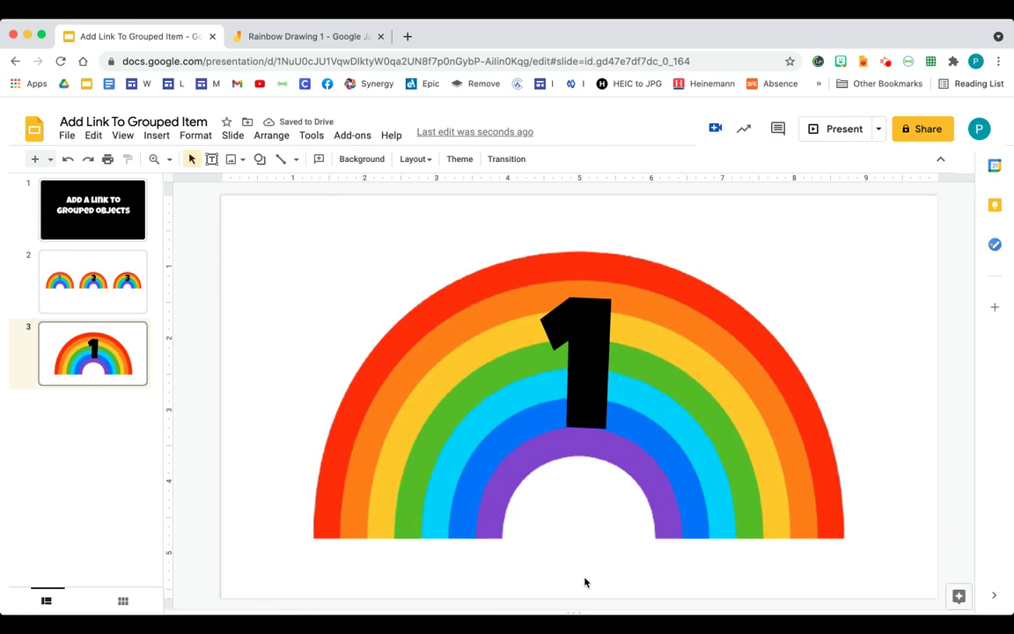
# - Test the Rainbow Drawing 1 link on the transparent rectangle, close the opened Jam and return to the title slide
pyautogui.click(668, 352)
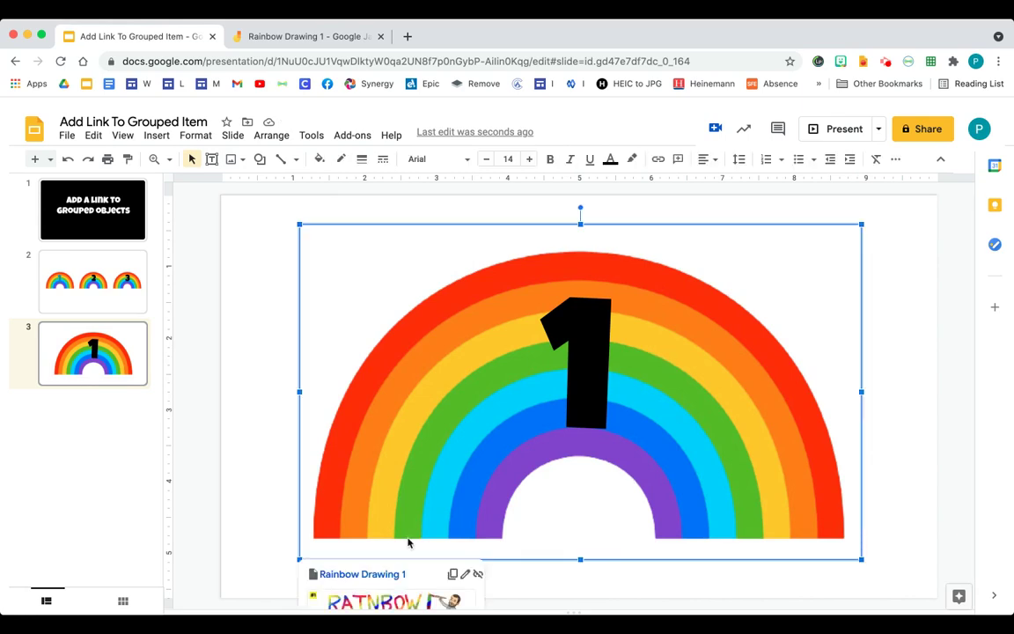
pyautogui.click(355, 574)
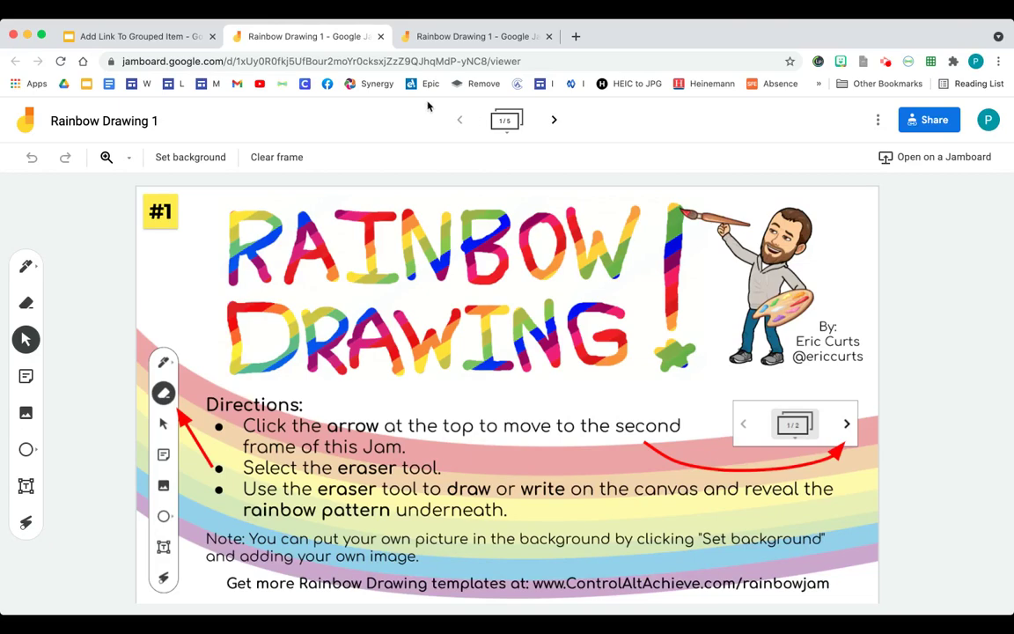
pyautogui.click(380, 37)
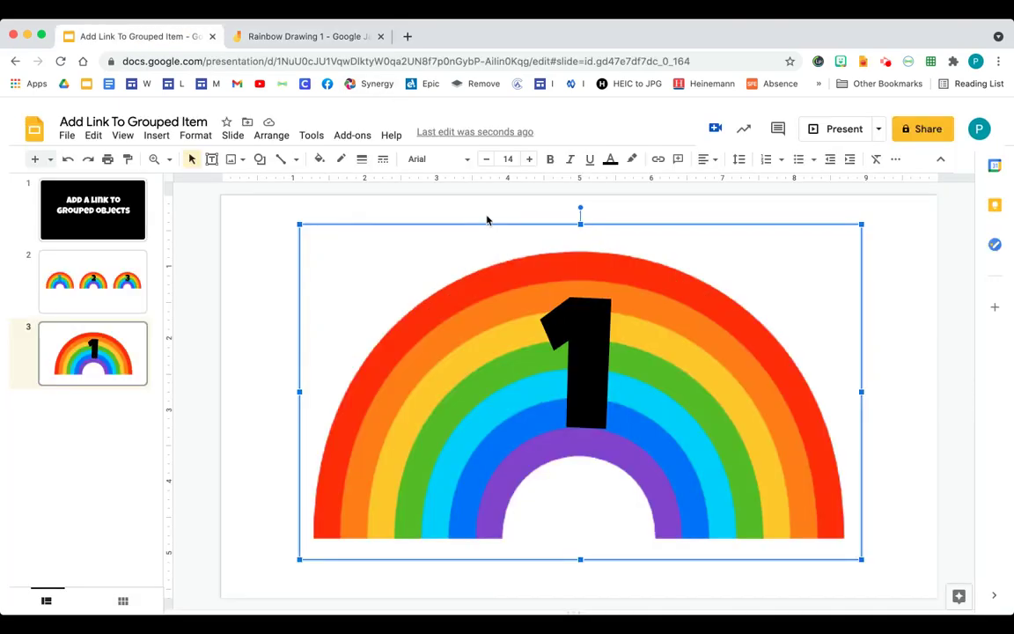
pyautogui.click(95, 210)
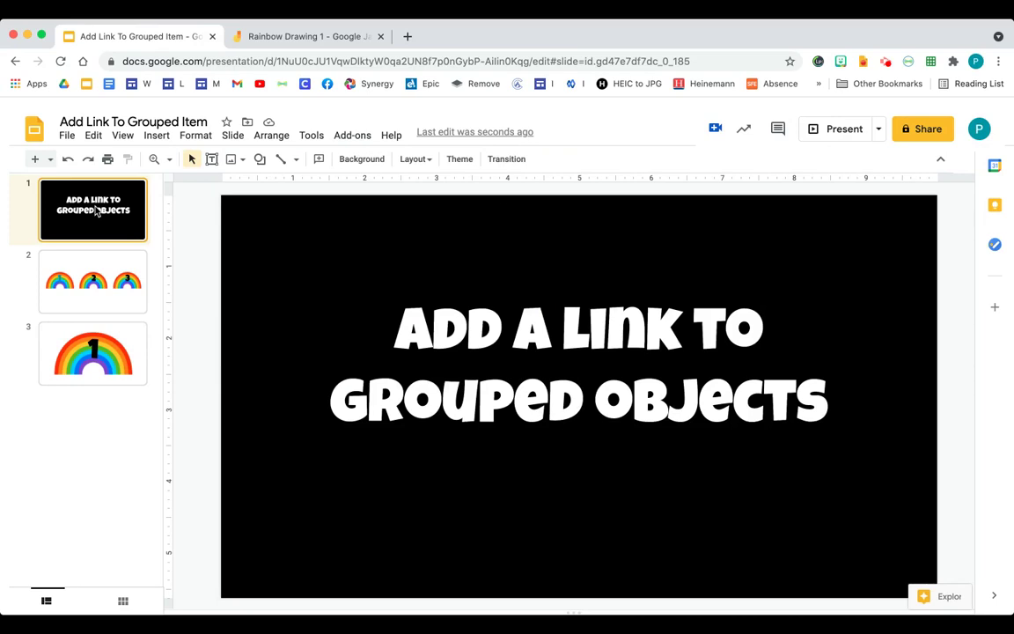